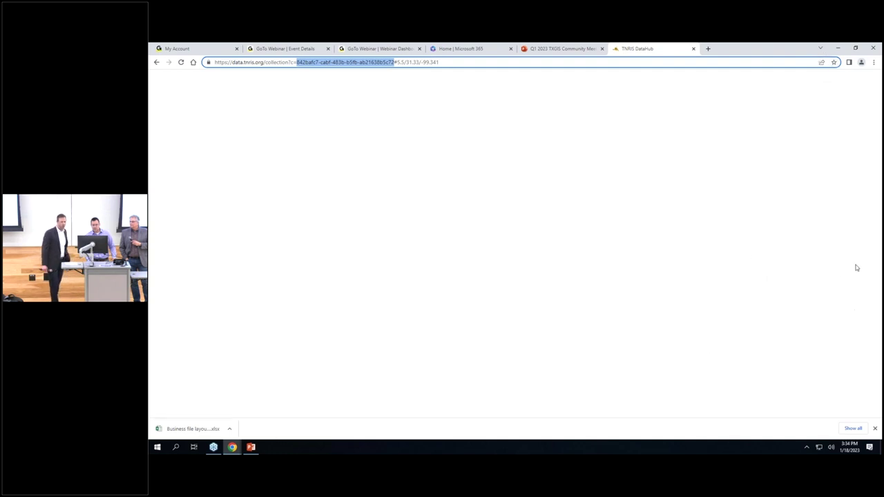
Open the 'Business file layout and dictionary' .xlsx download in Excel.
click(824, 301)
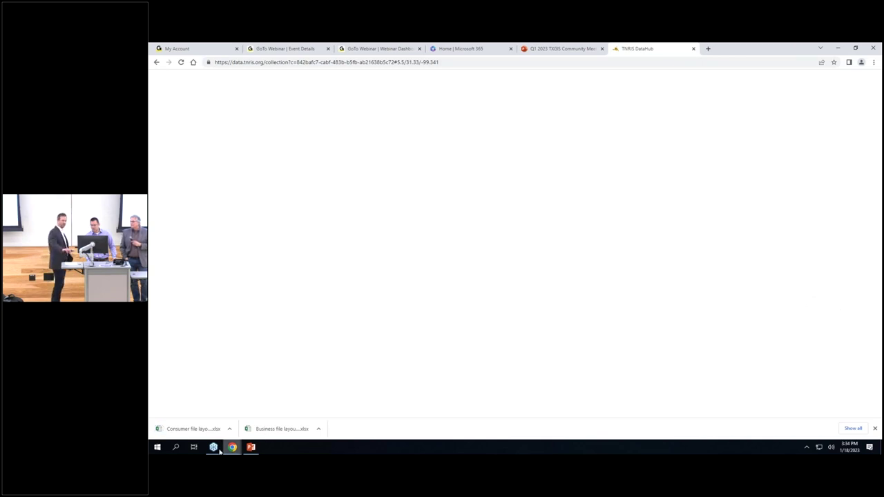
mouse_move(213, 446)
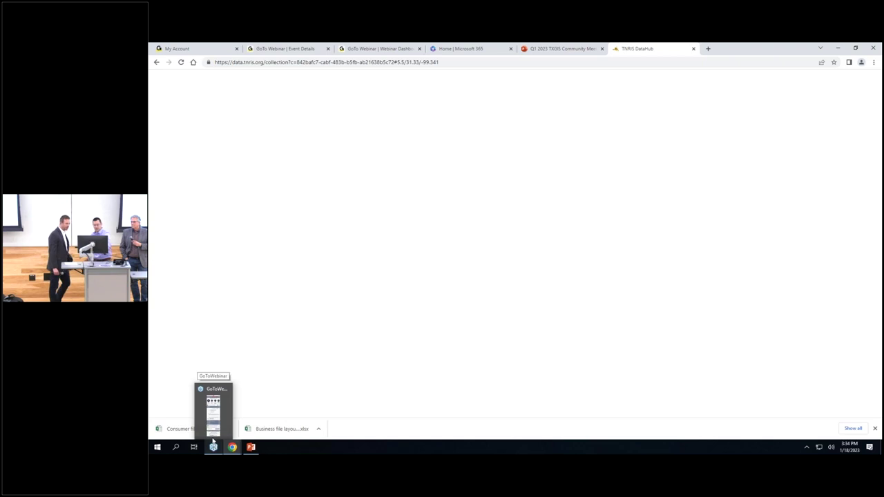
mouse_move(255, 450)
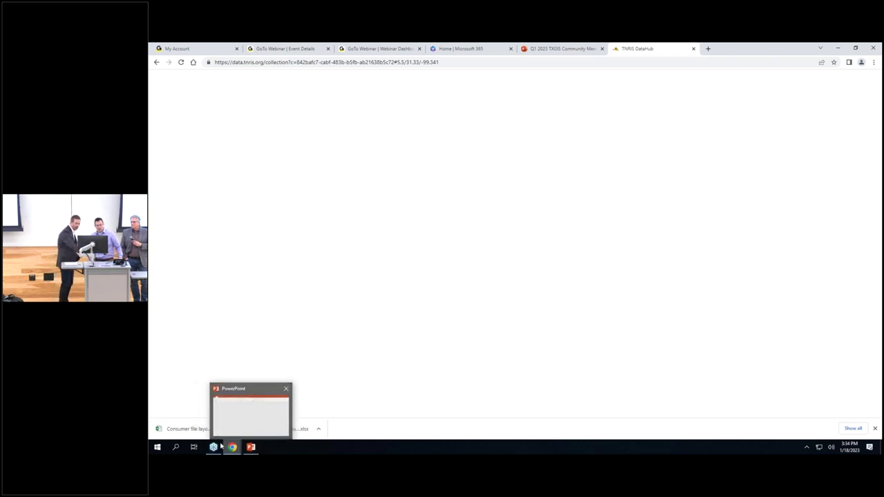
click(303, 430)
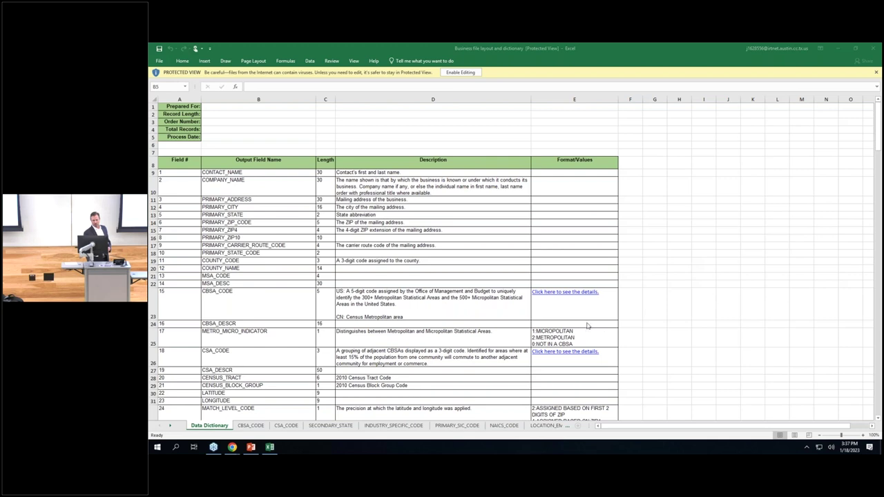
scroll(594, 323, down, 1)
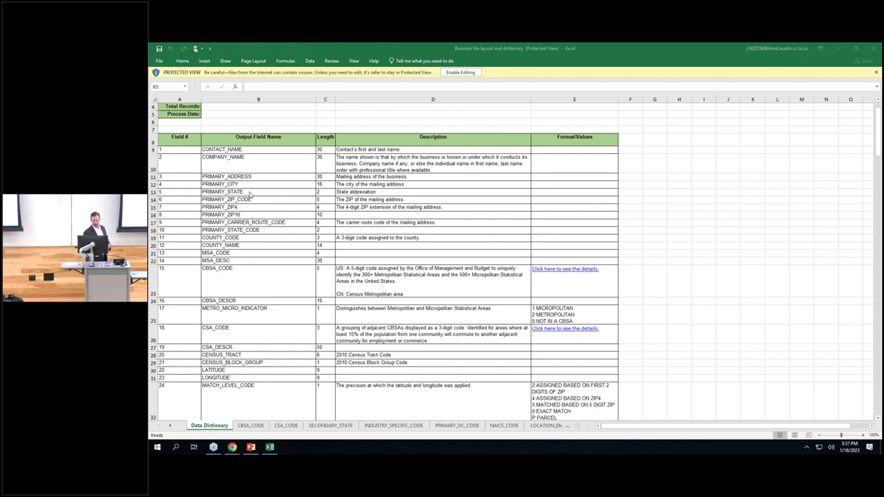
scroll(251, 194, down, 1)
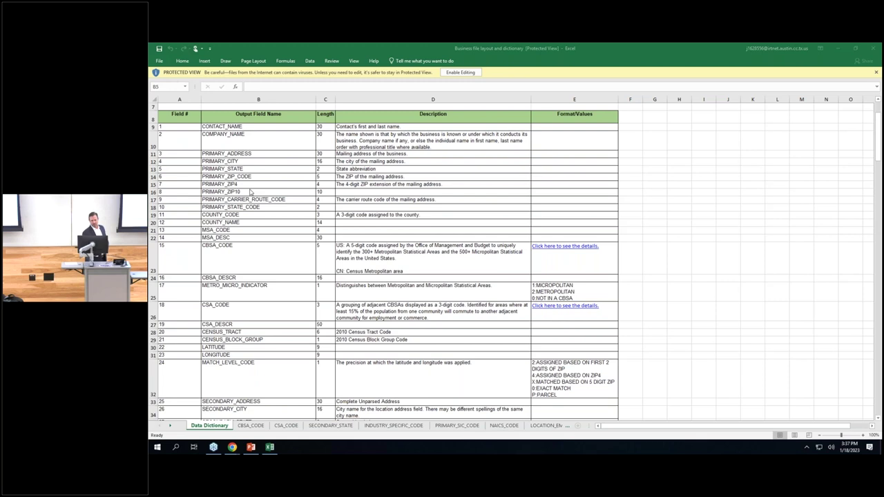
scroll(251, 192, down, 1)
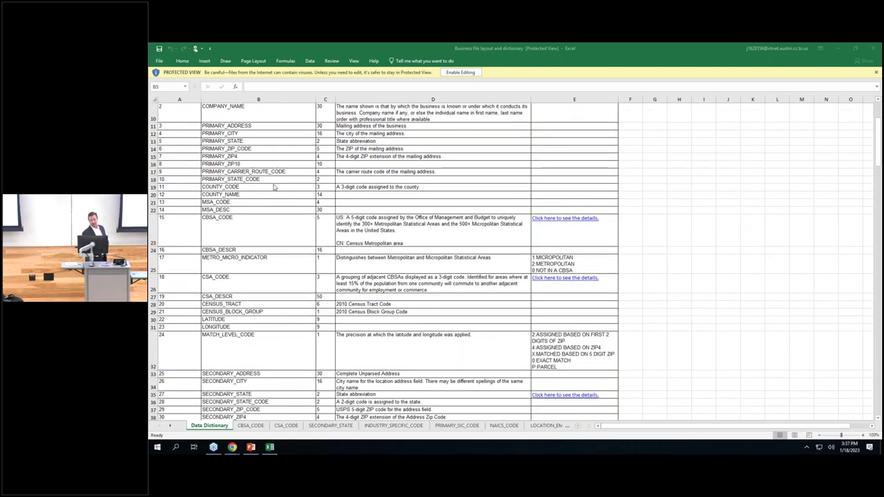
scroll(273, 187, down, 1)
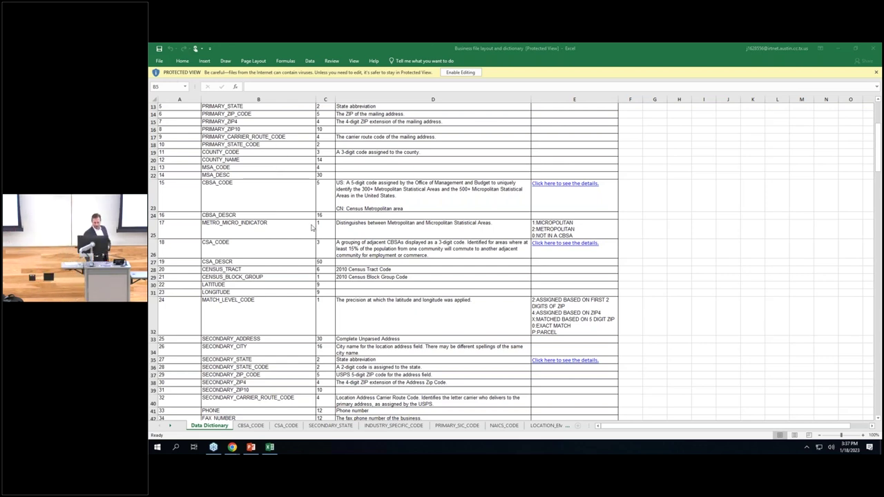
scroll(312, 232, down, 1)
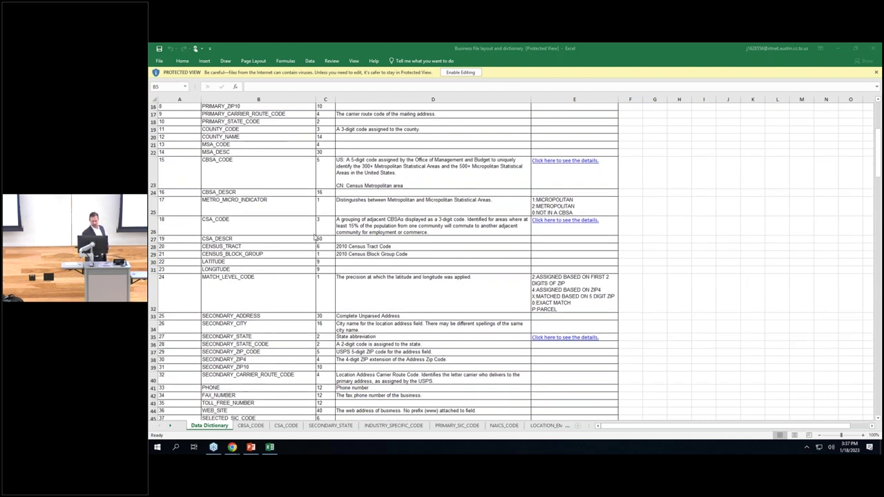
scroll(314, 236, down, 5)
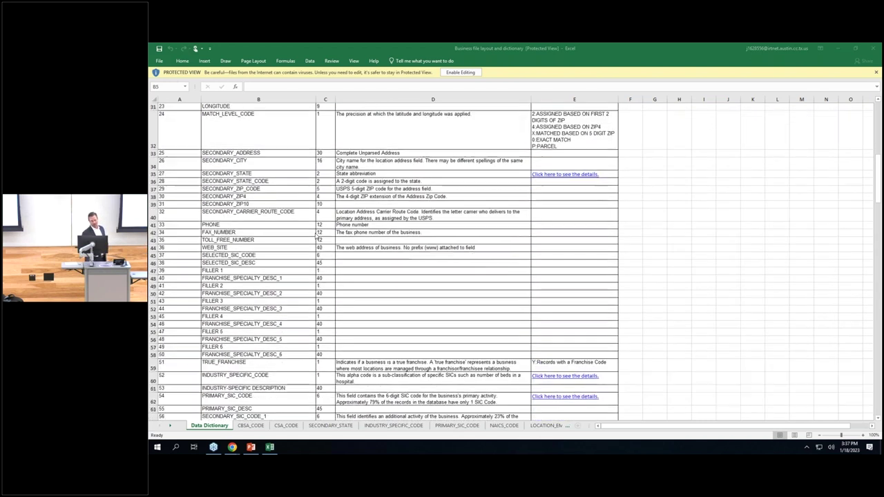
scroll(316, 236, down, 3)
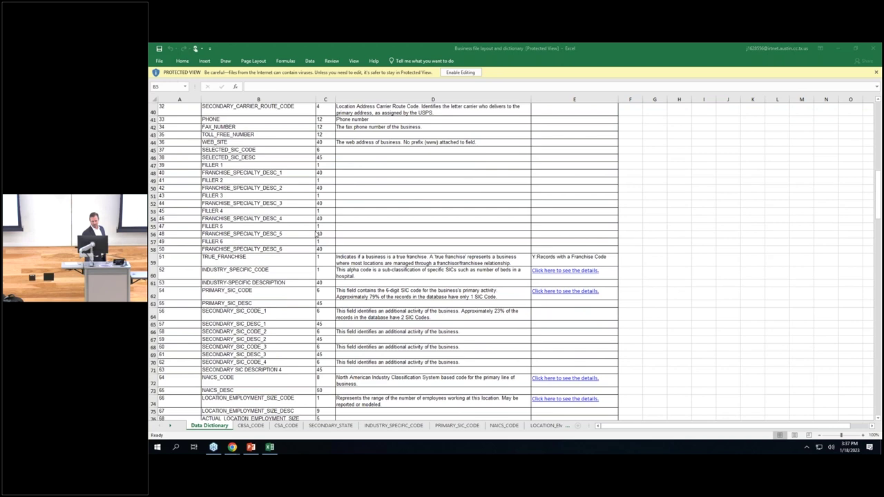
scroll(316, 235, down, 2)
scroll(318, 232, down, 1)
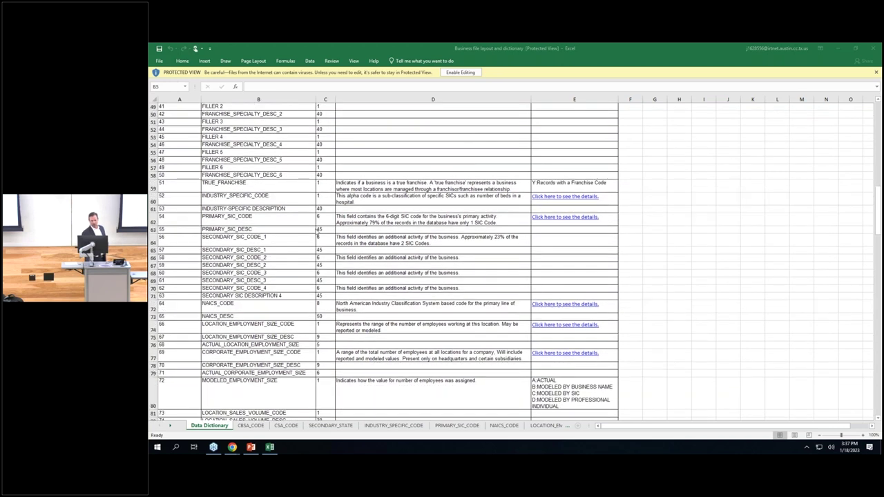
scroll(315, 232, down, 2)
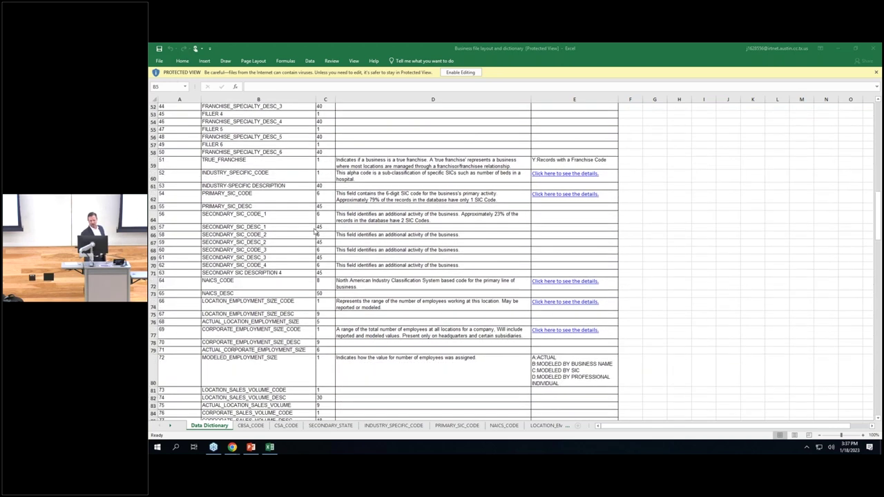
scroll(315, 233, down, 1)
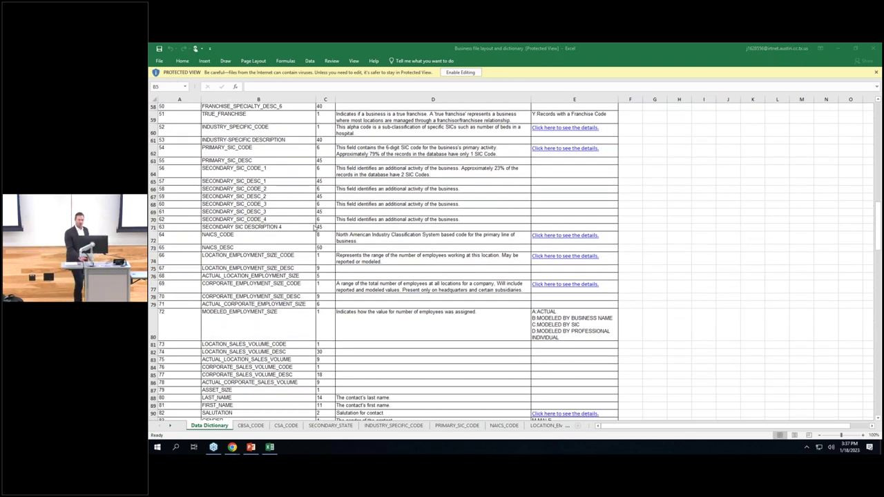
scroll(273, 222, down, 1)
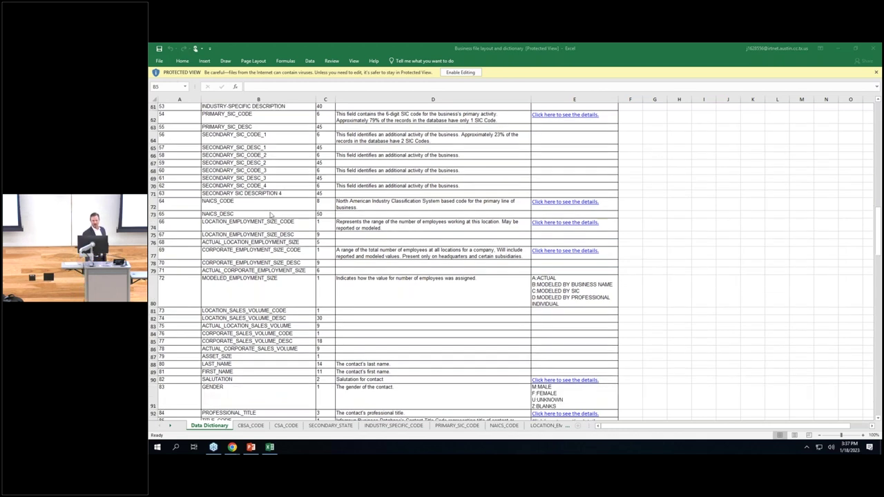
scroll(287, 243, down, 1)
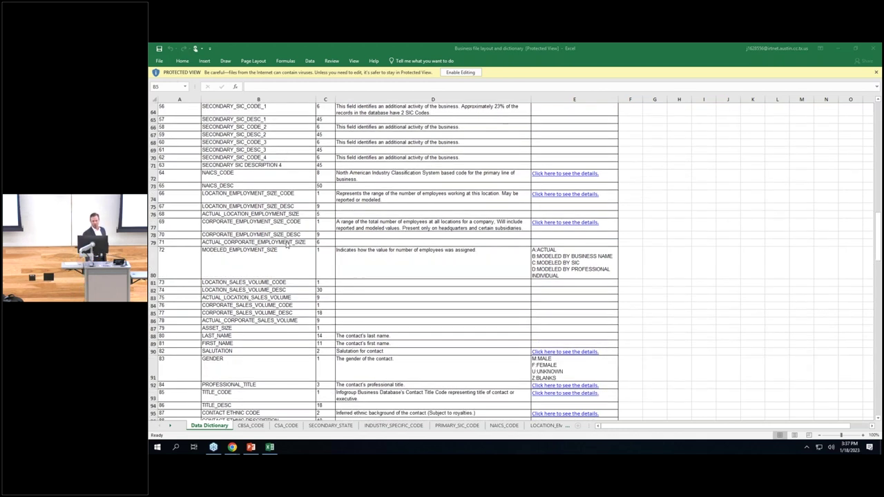
scroll(287, 243, down, 1)
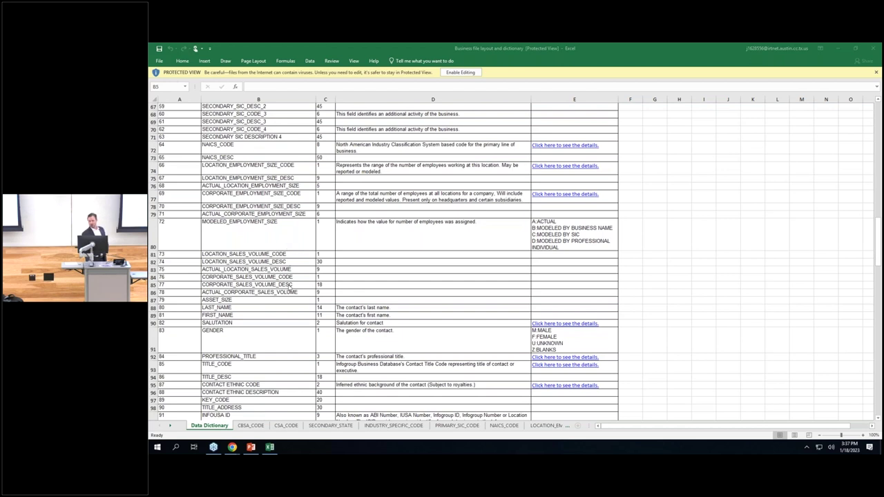
scroll(290, 287, down, 1)
scroll(288, 285, down, 3)
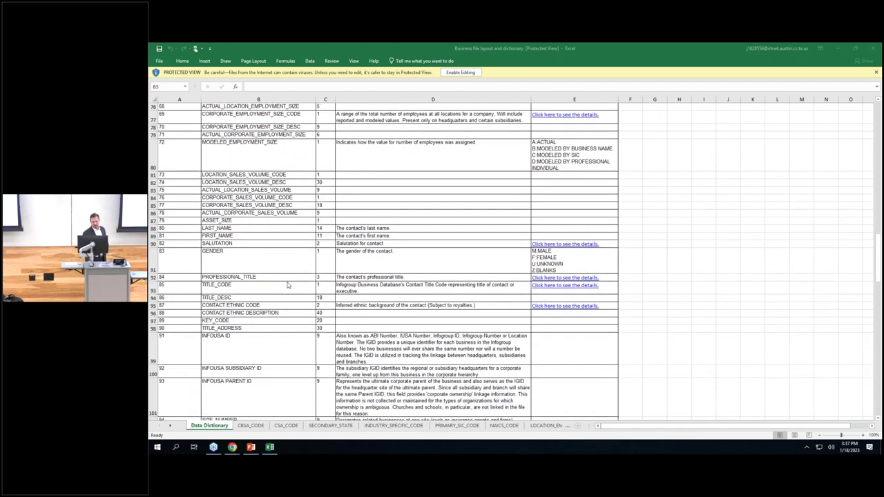
scroll(288, 285, down, 1)
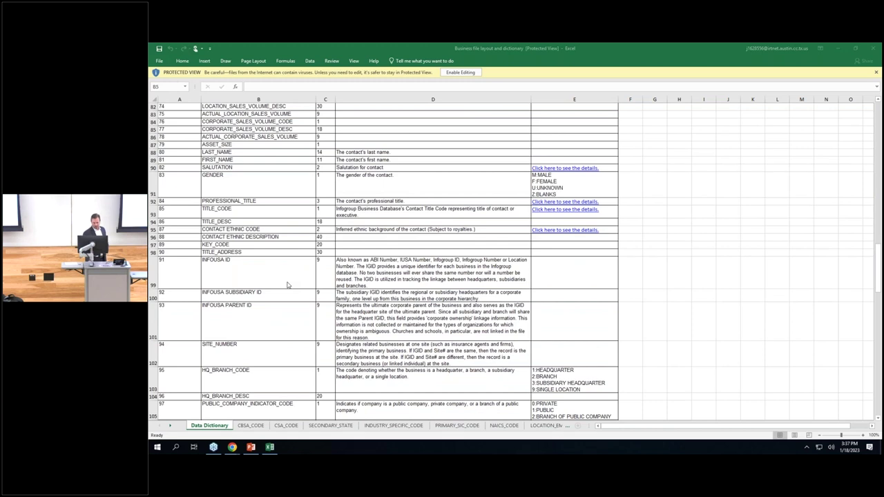
scroll(288, 285, down, 1)
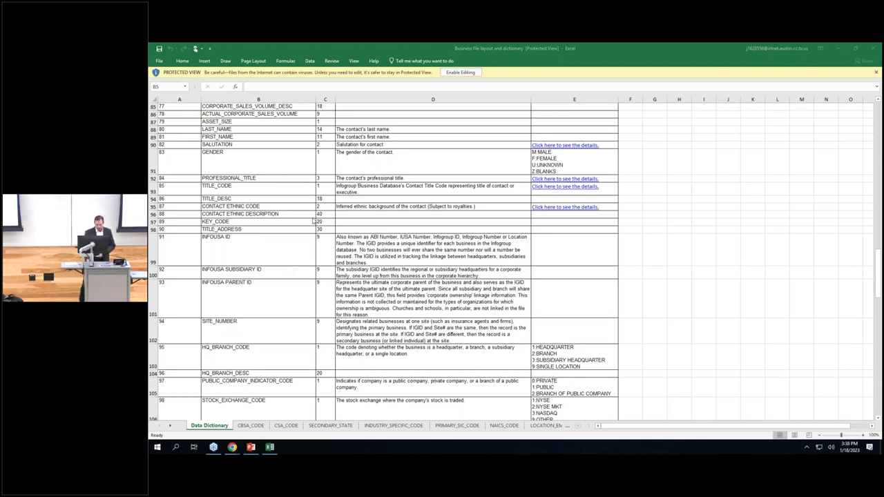
Scroll the business Data Dictionary past SQUARE_FOOTAGE_CODE, FLEET CODE and BUSINESS_SIZE_CHANGE fields.
scroll(254, 222, down, 5)
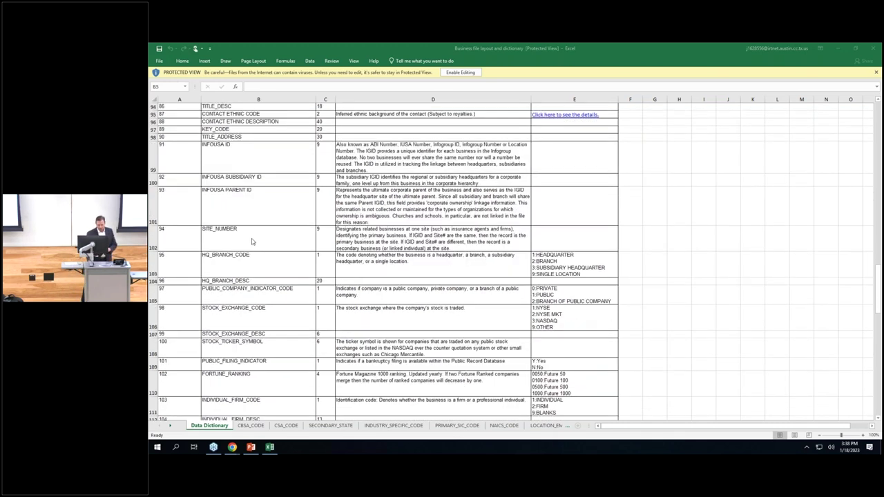
scroll(252, 240, down, 4)
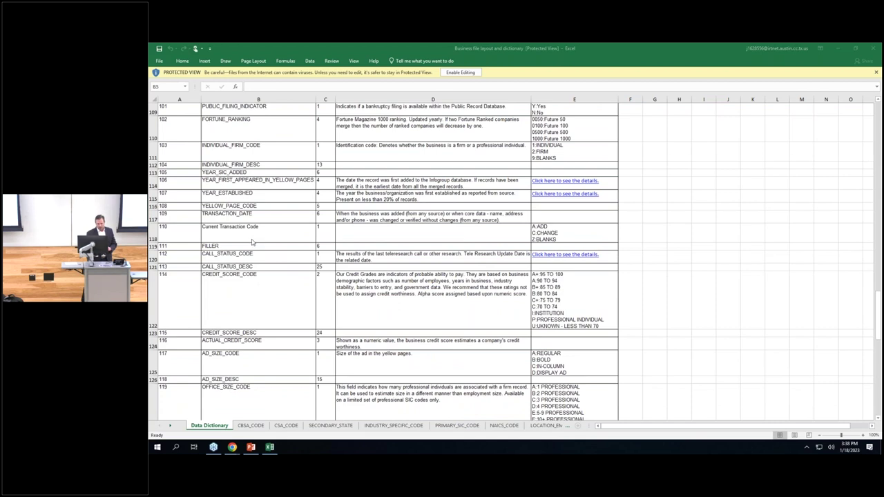
scroll(252, 243, down, 3)
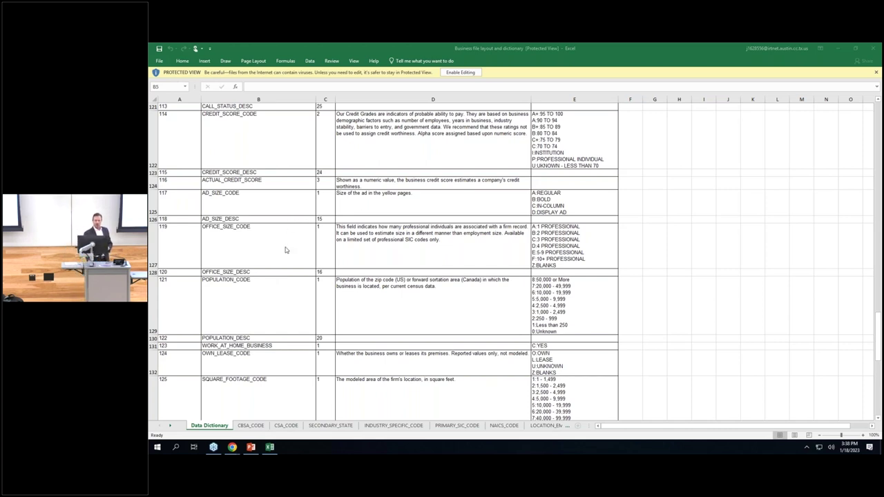
scroll(287, 250, down, 3)
scroll(284, 250, down, 2)
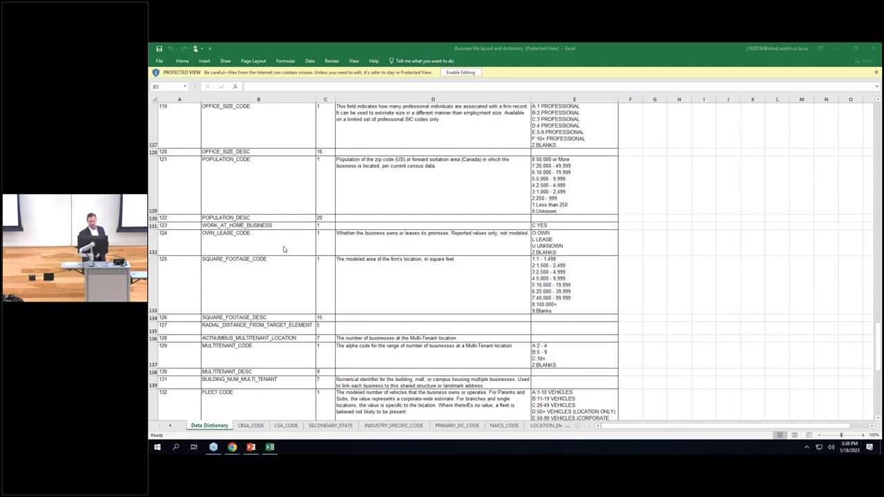
scroll(283, 250, down, 3)
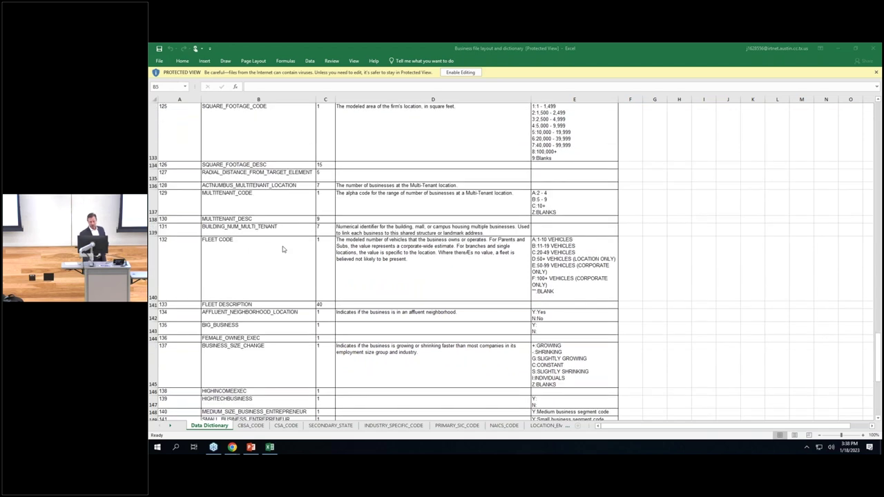
scroll(282, 250, down, 3)
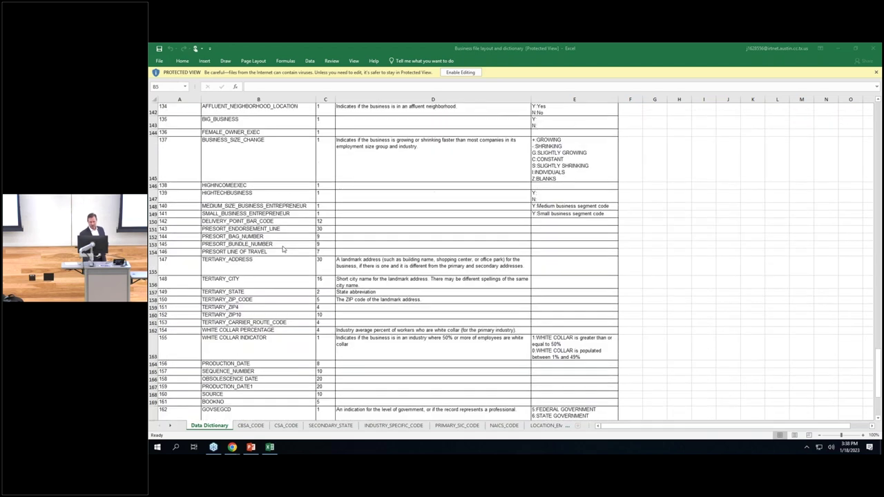
scroll(282, 251, down, 5)
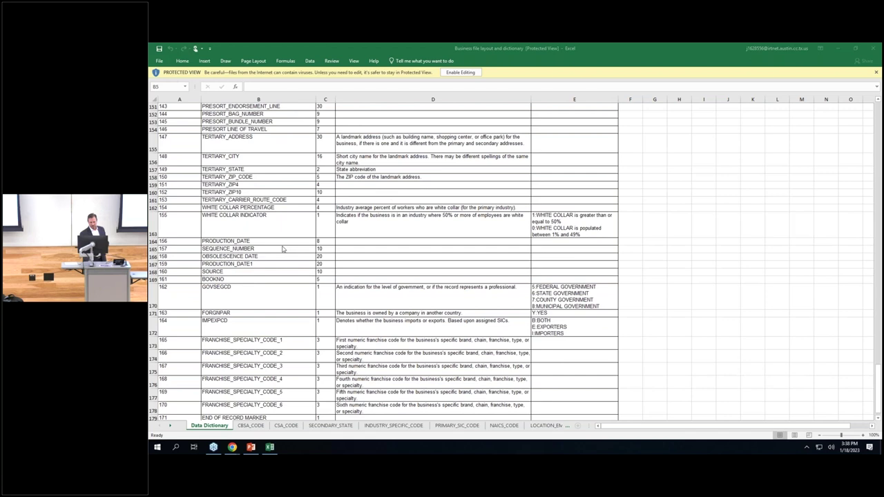
Open the downloaded 'Consumer file layout' dictionary workbook from Chrome's downloads bar.
scroll(279, 250, up, 8)
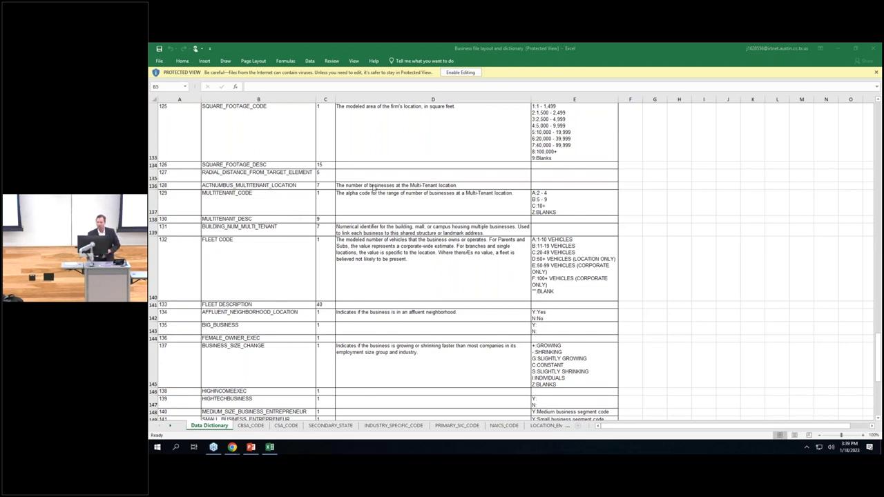
click(839, 49)
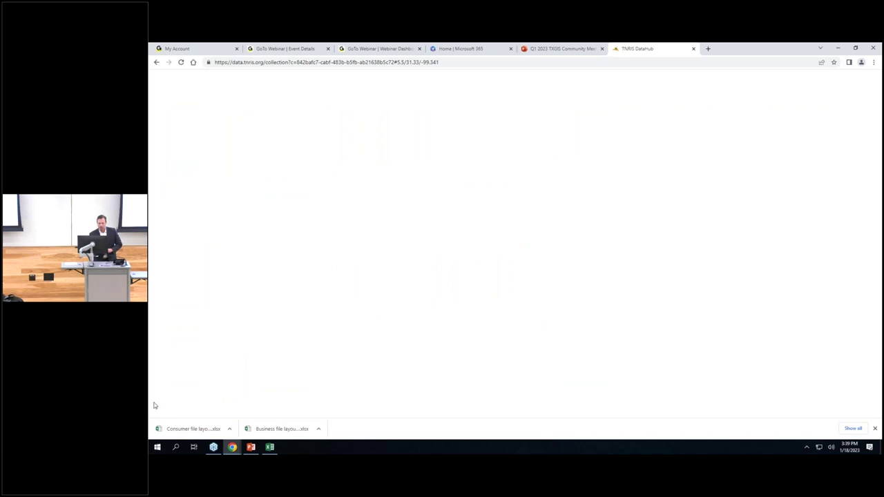
click(189, 428)
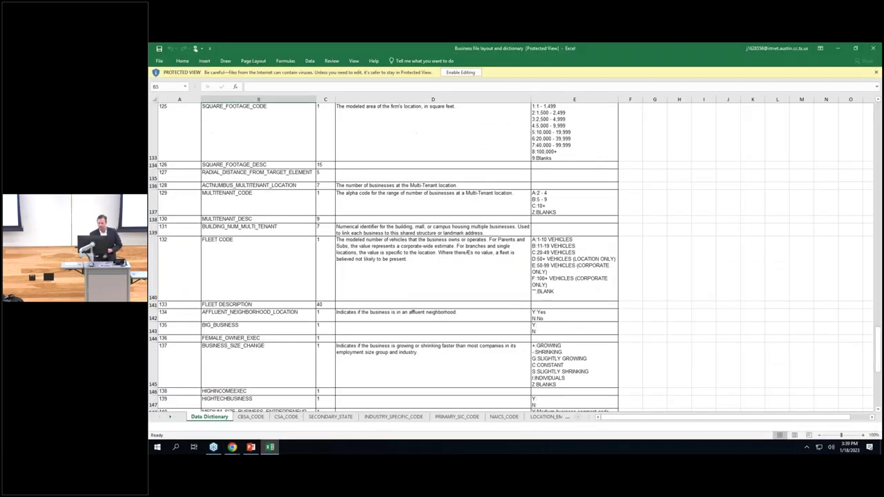
Scroll the consumer Data Dictionary down to Boat_Propulsion_Code, Registered_Voter and Political_Party_Code.
scroll(303, 319, down, 5)
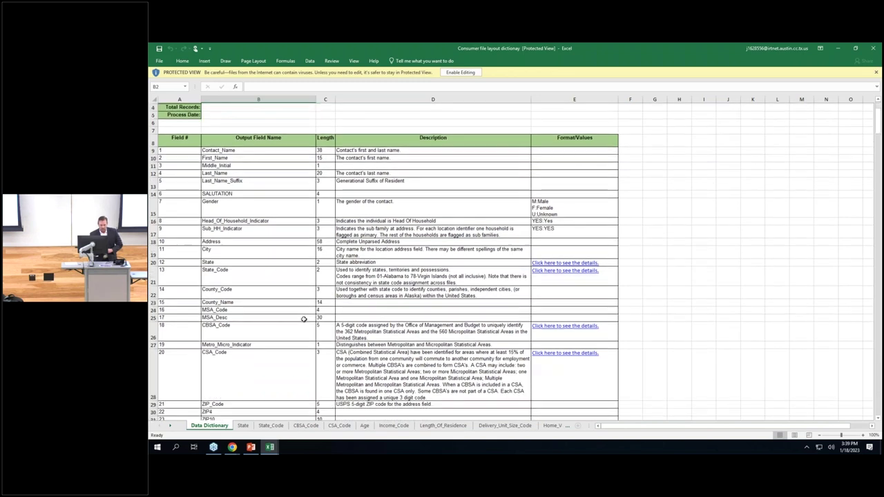
scroll(303, 319, down, 5)
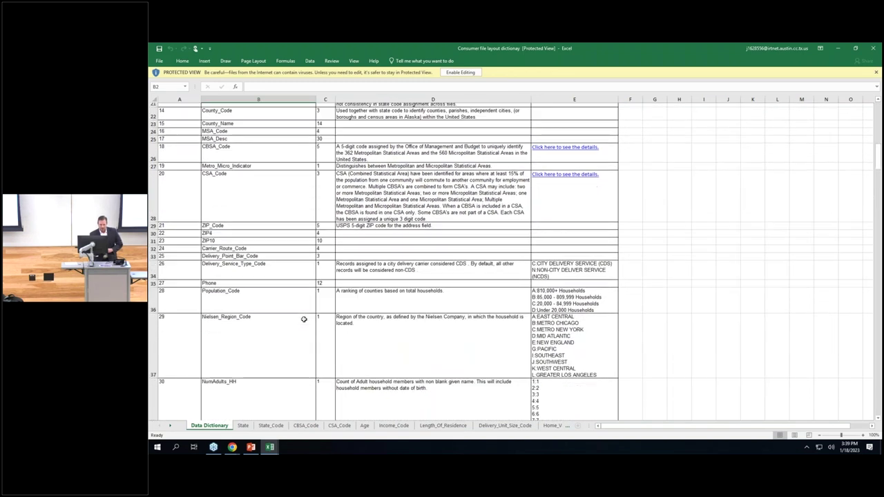
scroll(303, 319, down, 1)
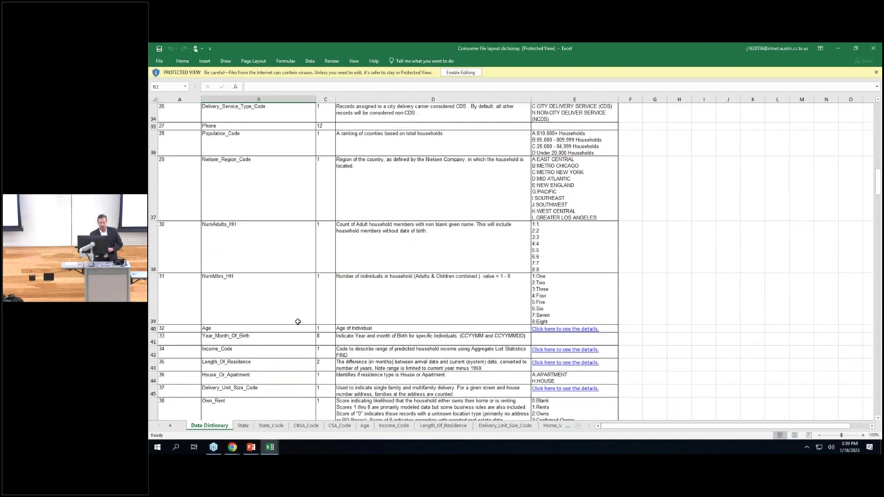
scroll(298, 319, down, 2)
scroll(293, 328, down, 1)
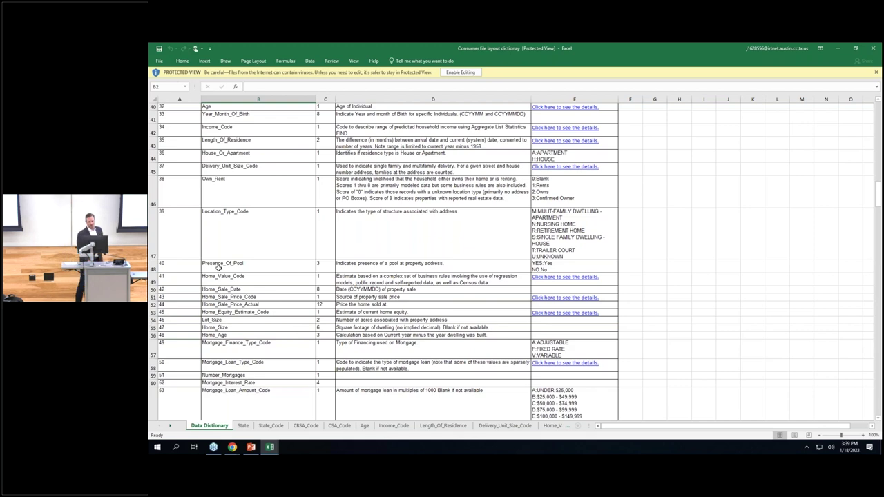
scroll(214, 289, down, 2)
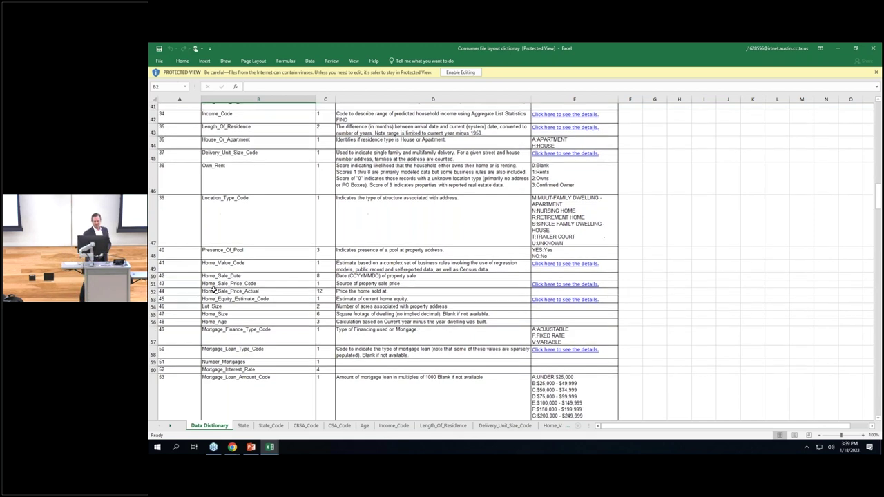
scroll(213, 291, down, 2)
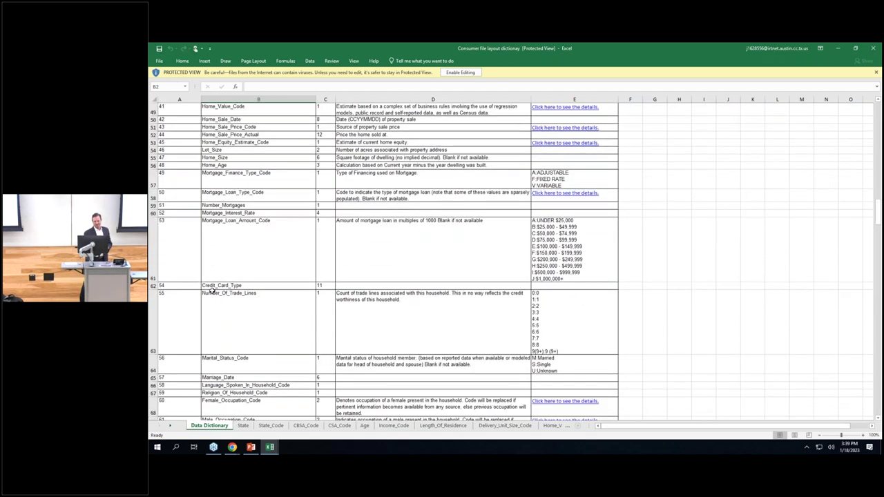
scroll(203, 298, down, 4)
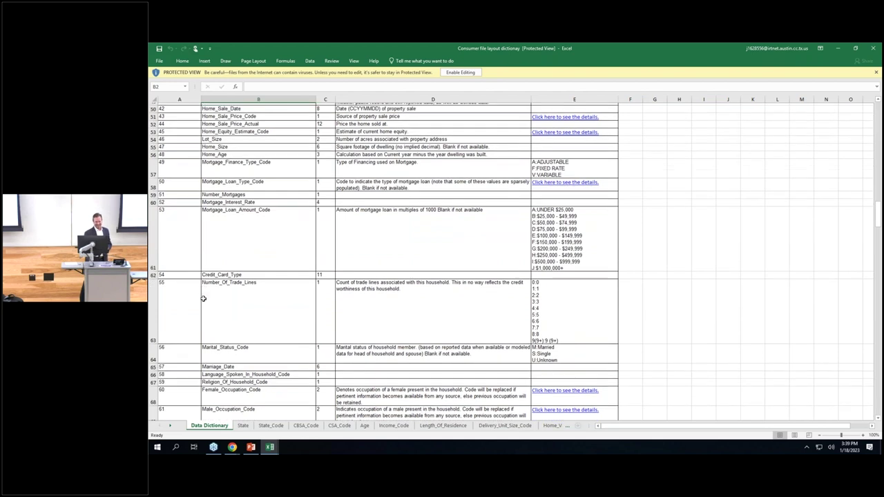
scroll(202, 299, down, 2)
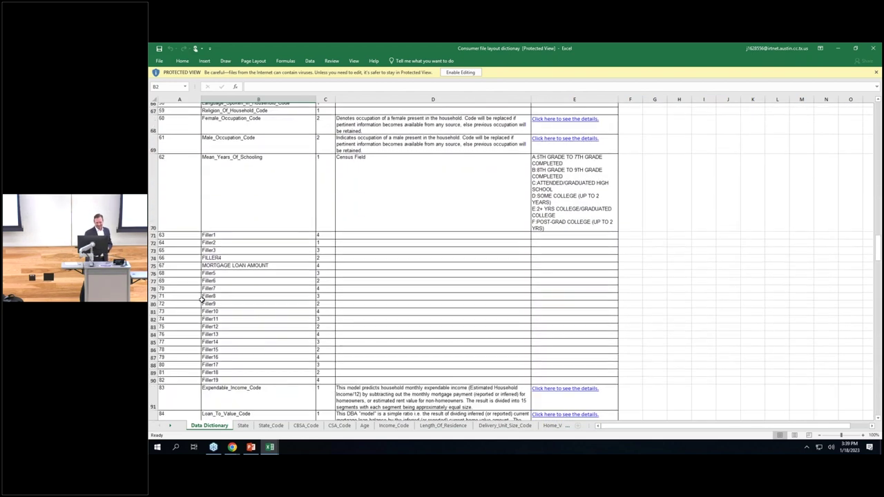
scroll(307, 316, down, 3)
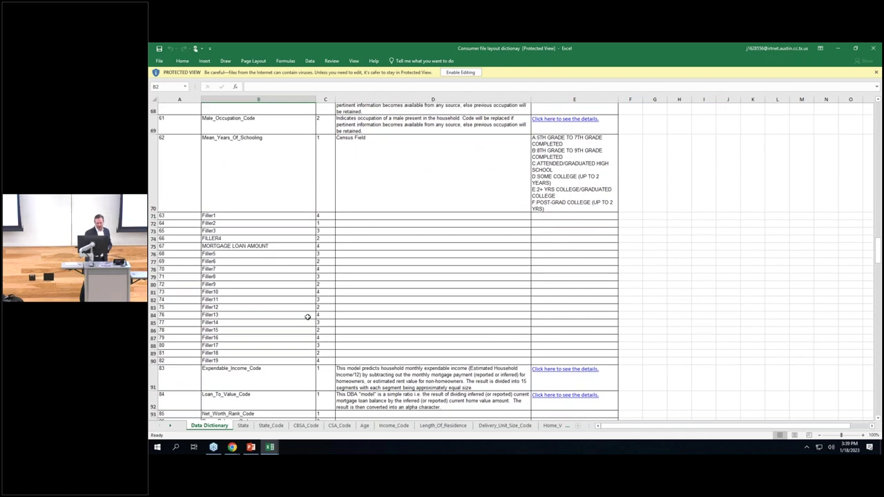
scroll(277, 310, down, 2)
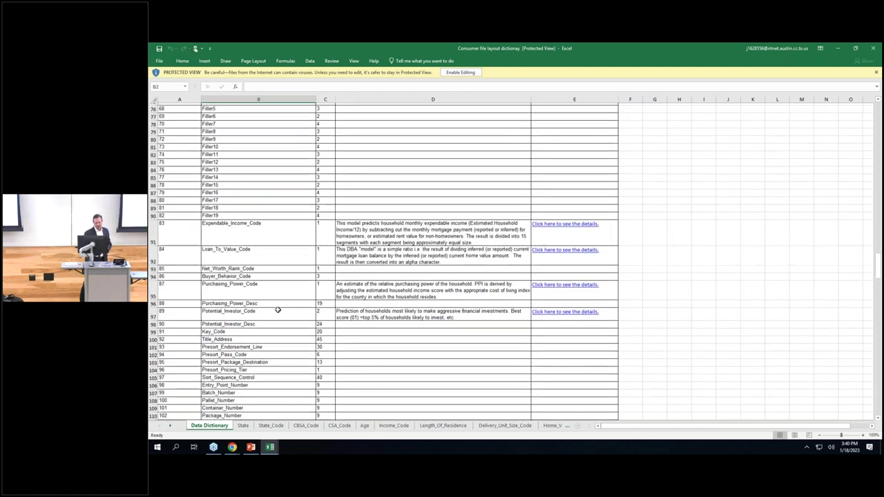
scroll(278, 312, down, 1)
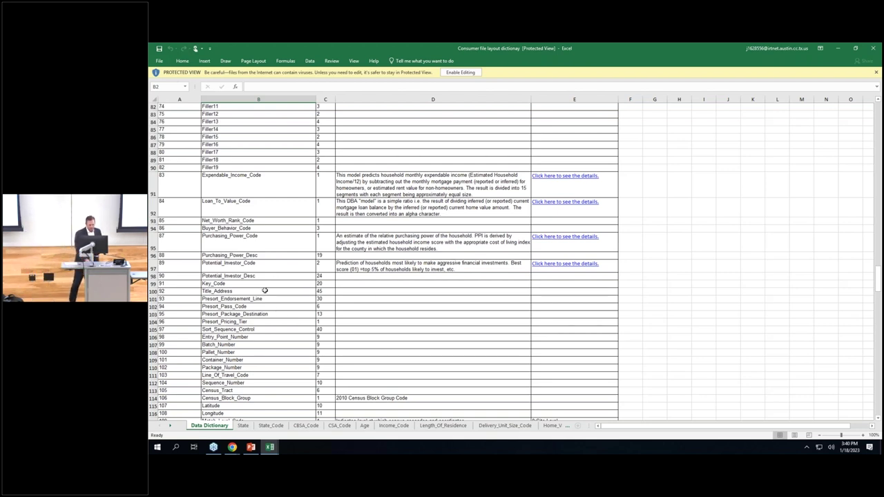
scroll(265, 295, down, 1)
Scroll to the dictionary's end, then back up to Aircraft_Type_Code and Heavy_Internet_User fields.
scroll(265, 295, down, 5)
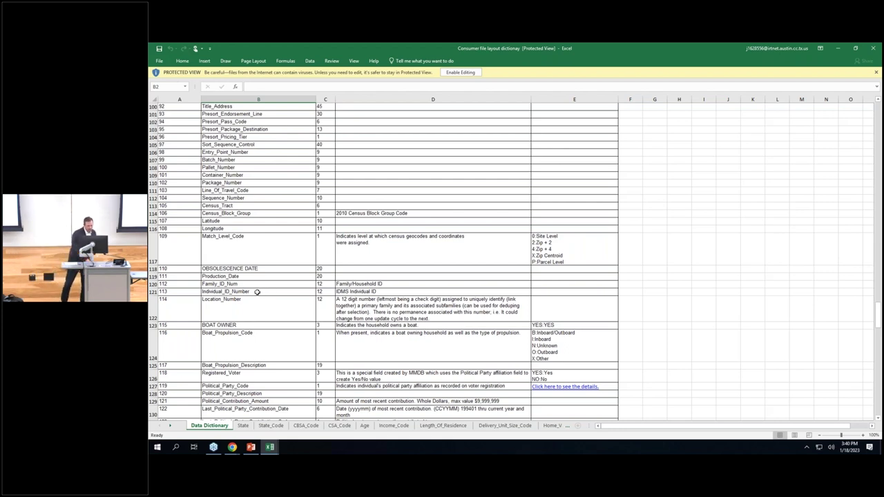
scroll(260, 296, down, 3)
scroll(257, 296, down, 1)
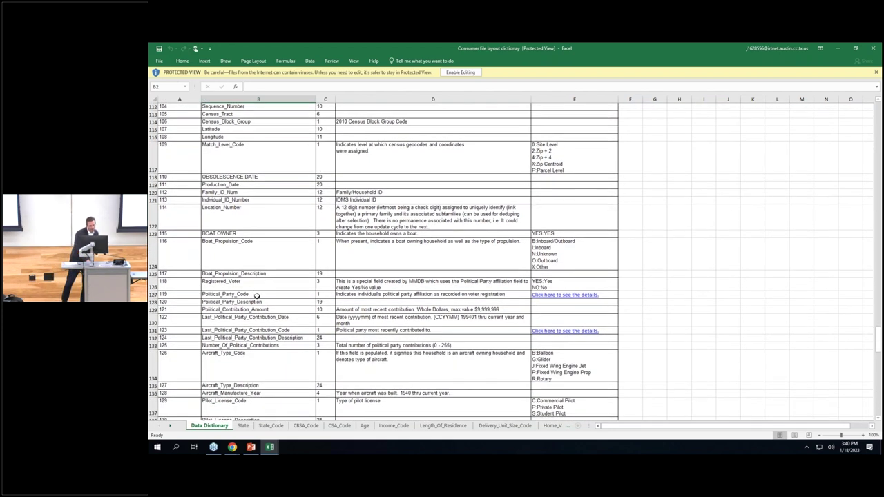
scroll(257, 295, down, 2)
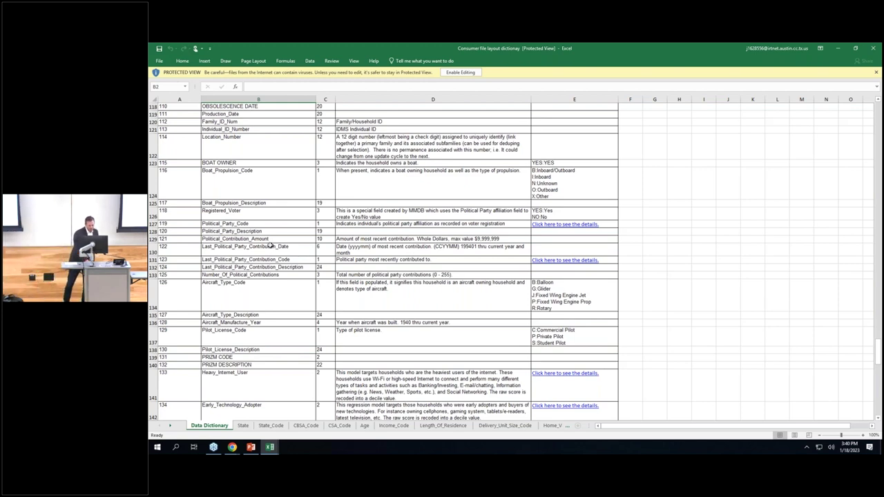
scroll(280, 258, down, 2)
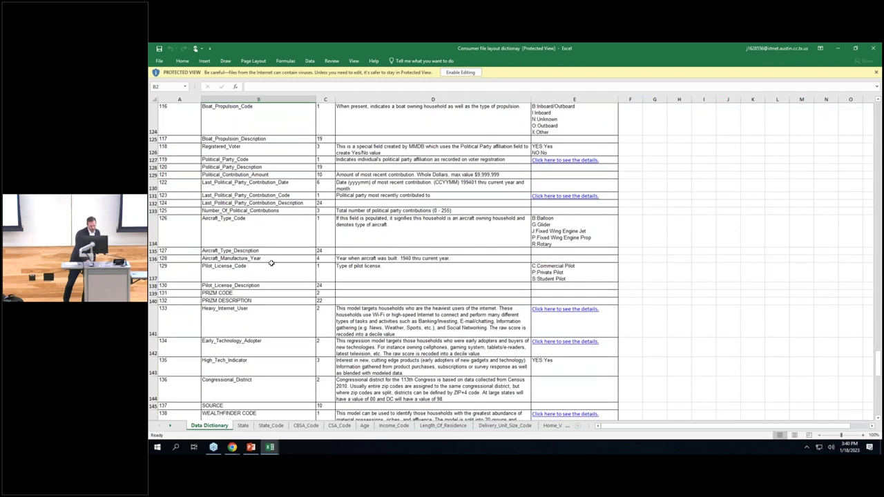
scroll(274, 259, down, 2)
scroll(272, 263, down, 2)
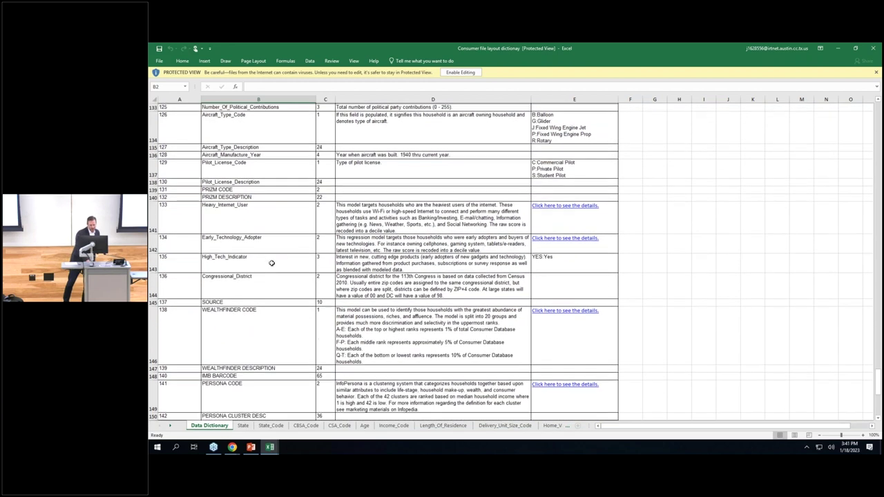
scroll(272, 265, down, 5)
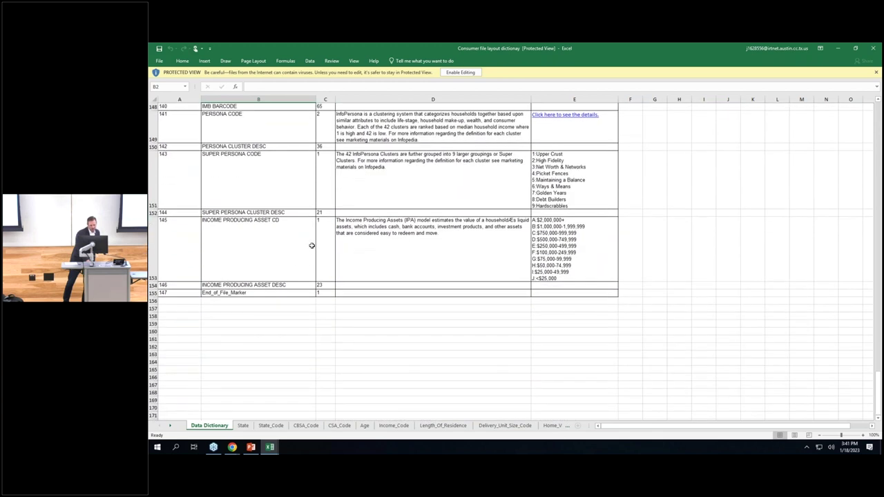
scroll(310, 257, up, 3)
scroll(310, 258, up, 5)
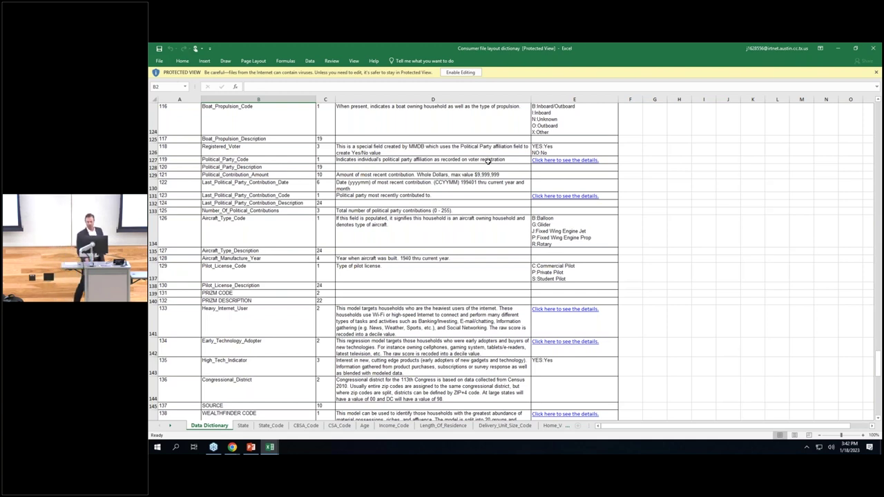
click(836, 49)
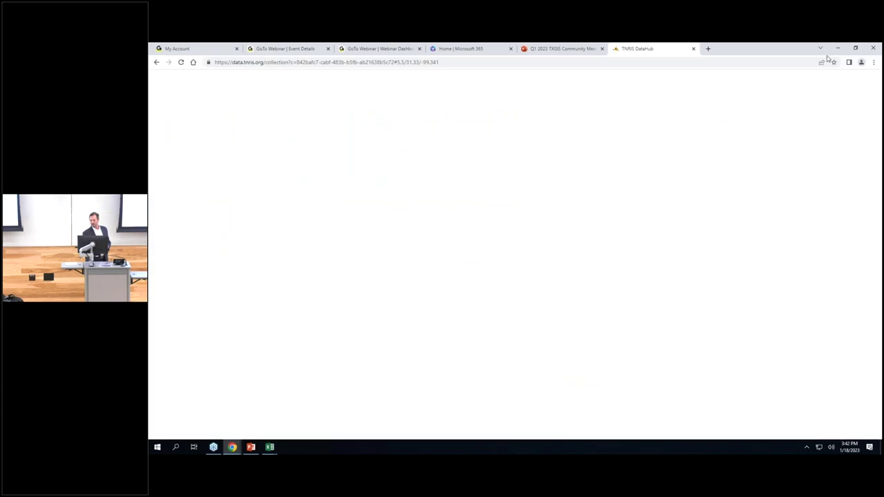
click(708, 49)
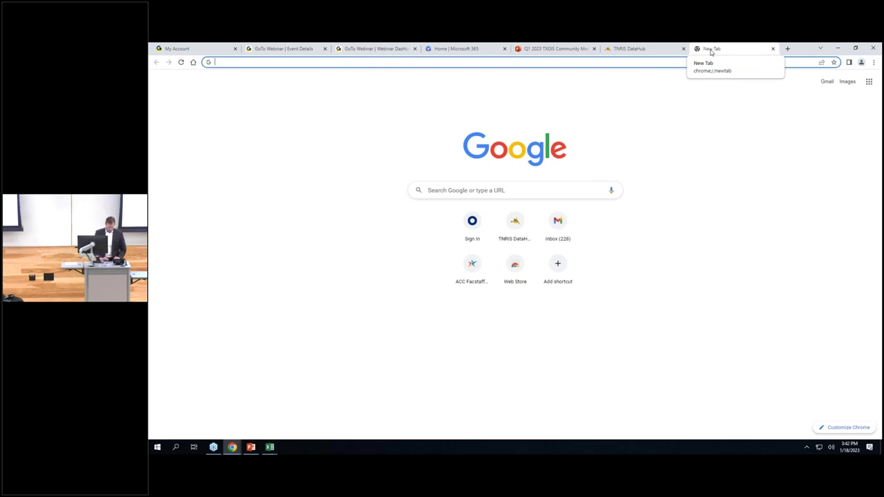
text(www.re)
text(fereneus)
text(agov)
text(.c)
text(om)
key(Return)
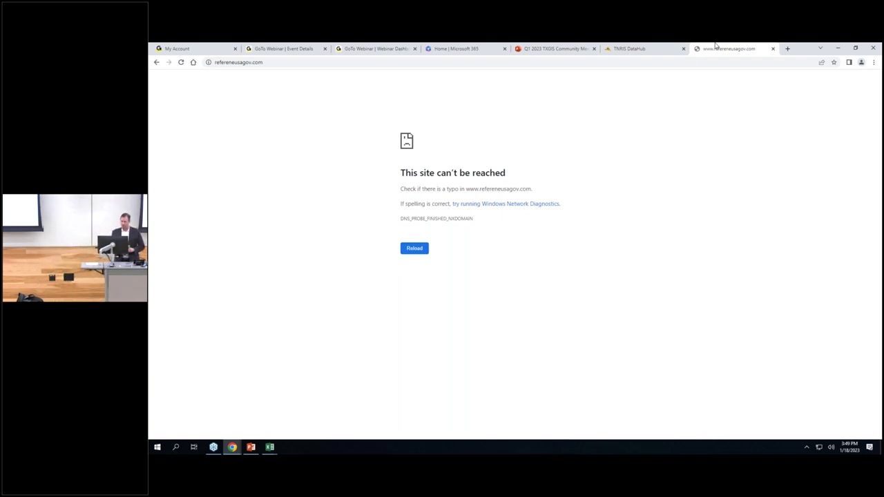
Close the unreachable refereneusagov.com tab and open a fresh blank tab.
click(773, 52)
click(709, 49)
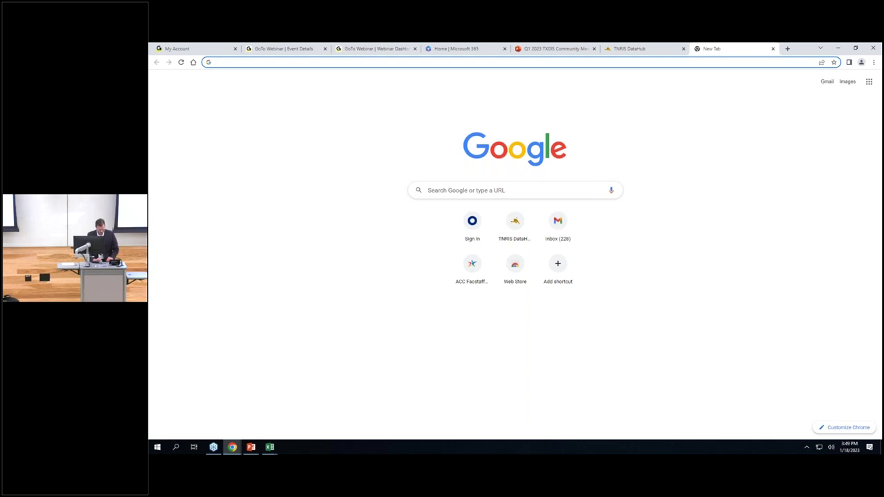
text(www.refe)
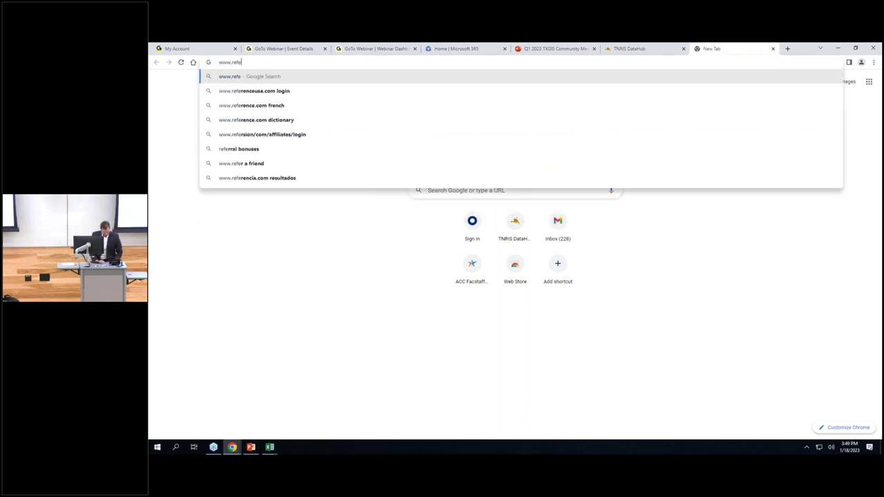
text(renceus)
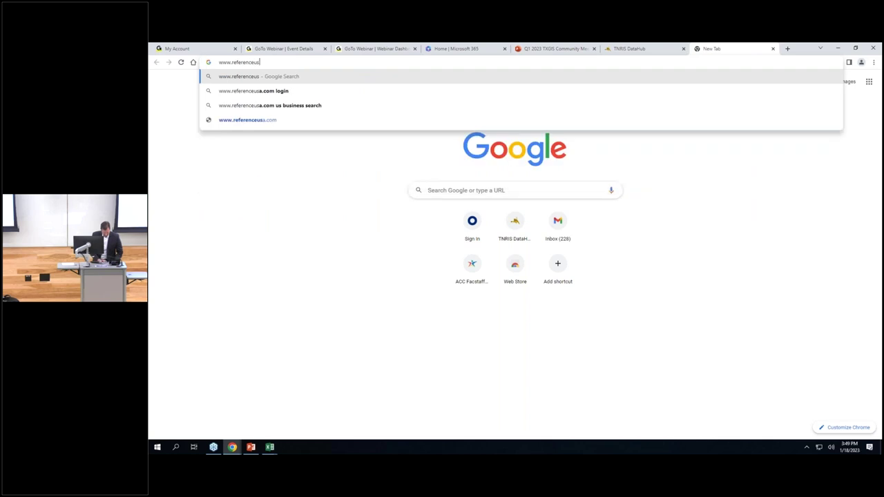
text(agov.com)
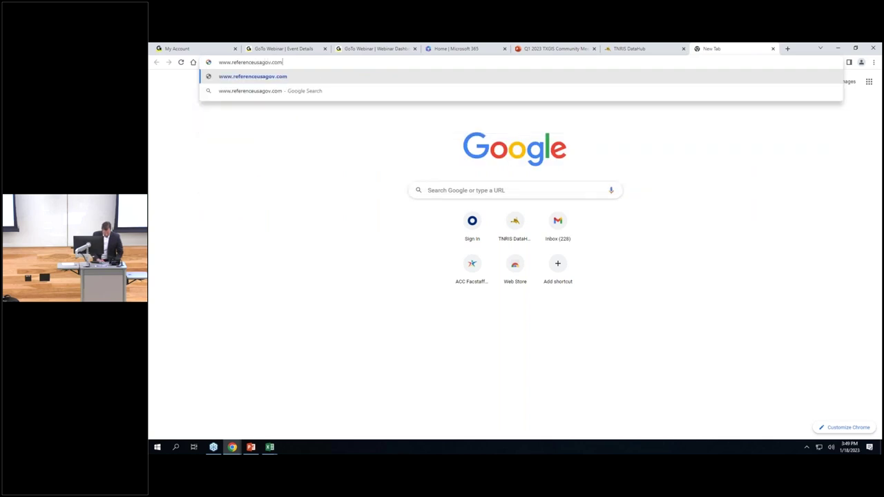
key(Return)
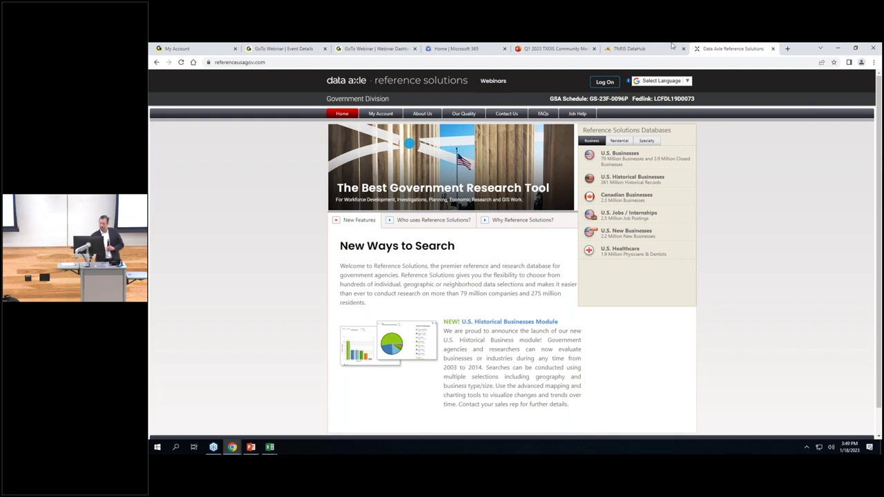
click(606, 82)
Log on with the account's e-mail username and password.
click(555, 252)
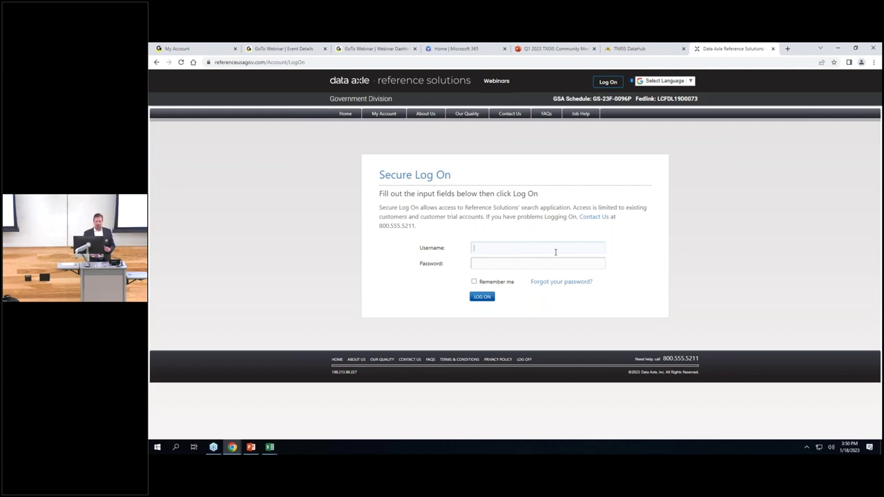
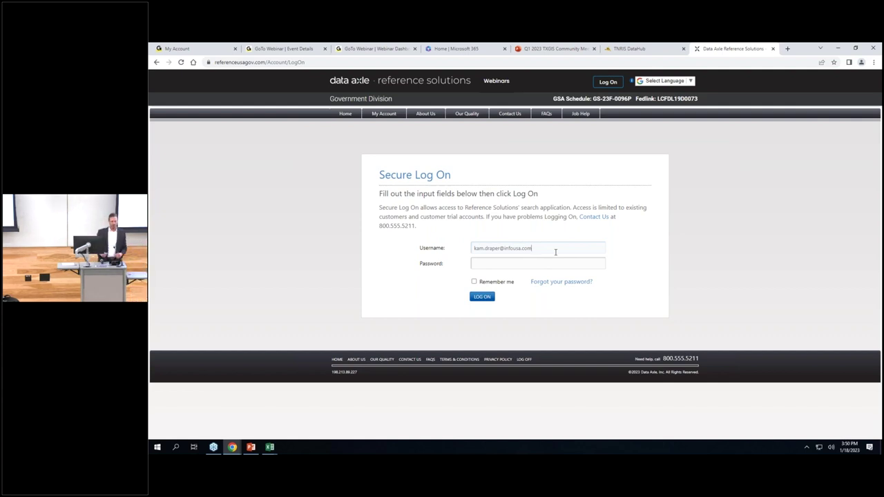
click(564, 261)
text(•••••)
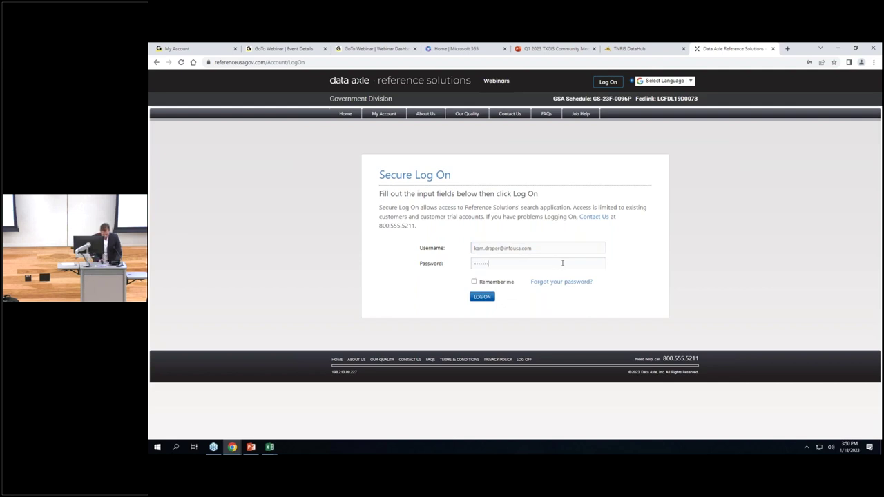
key(Return)
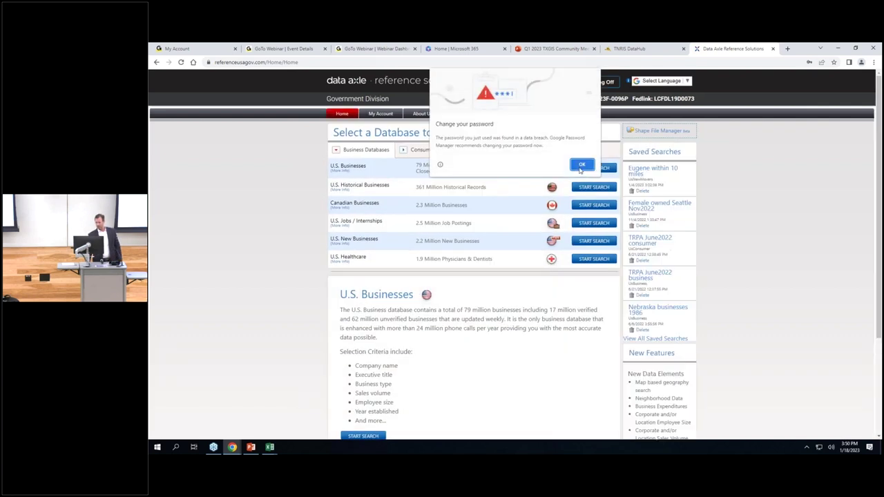
Dismiss the password prompts, preview Consumer Databases, then start a U.S. Businesses search.
click(582, 165)
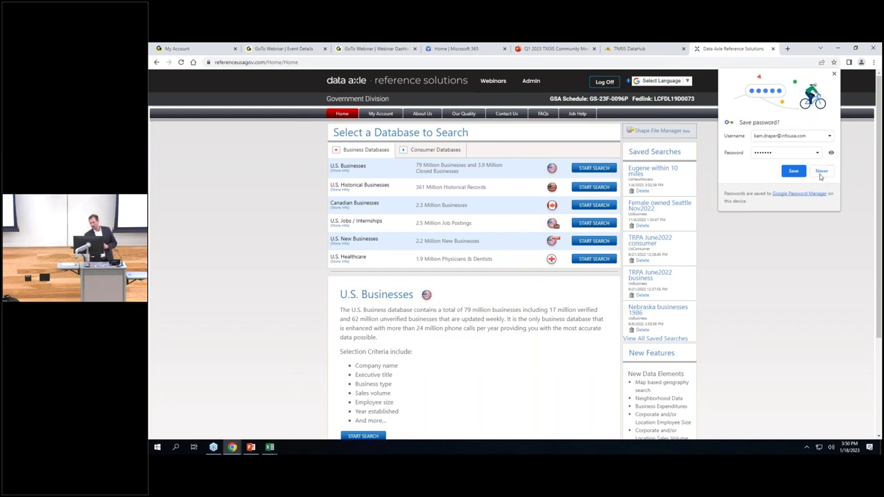
click(821, 174)
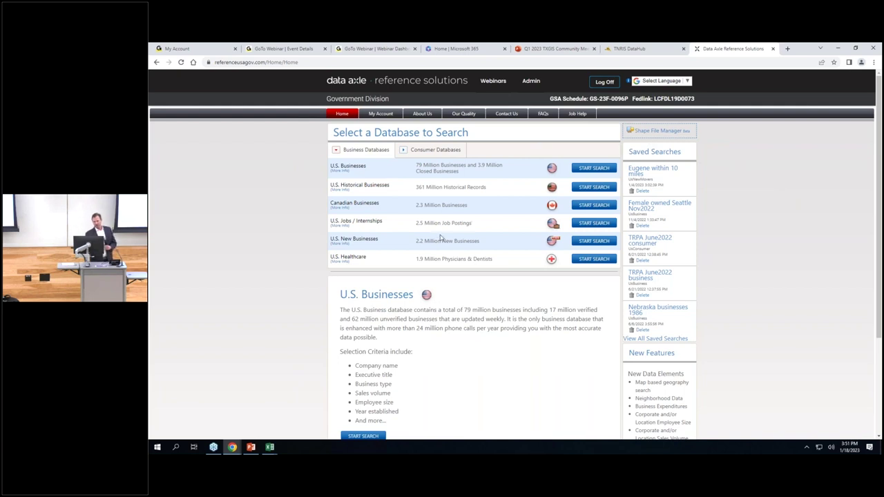
click(430, 152)
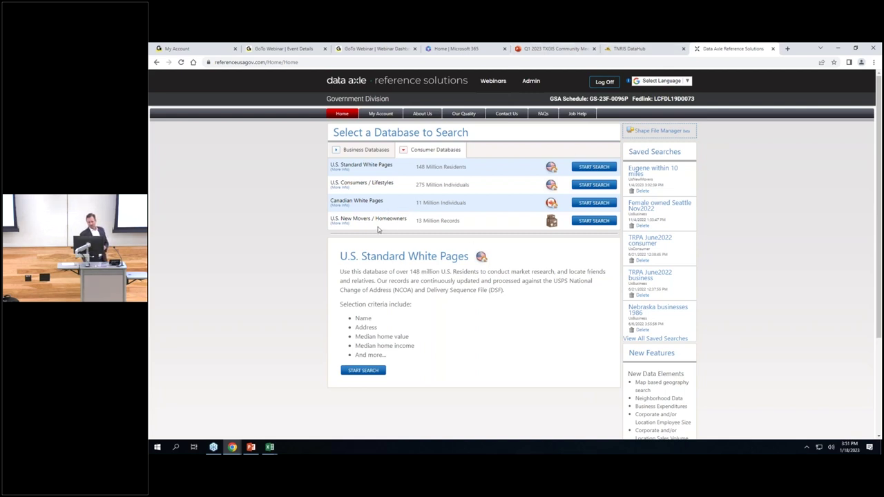
click(358, 149)
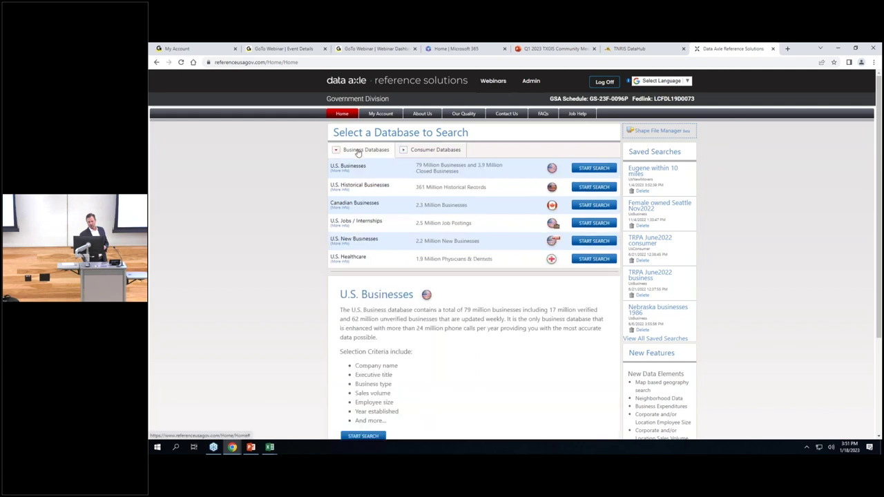
click(592, 168)
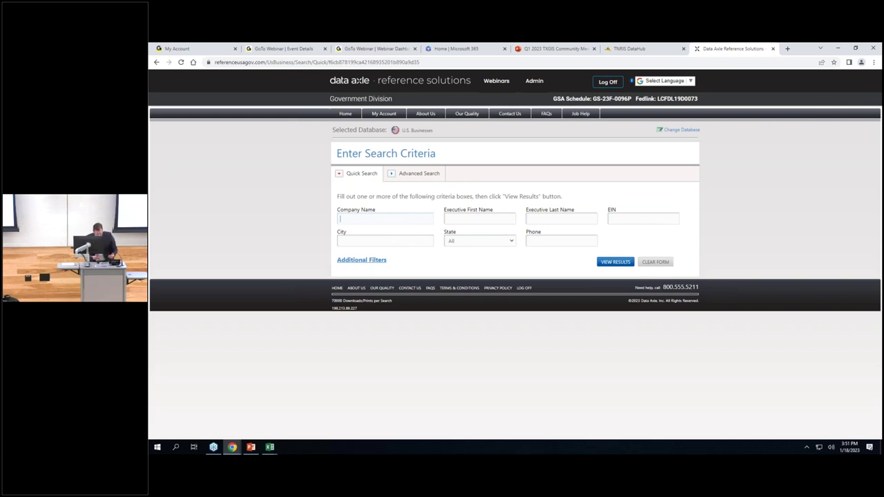
Search for starbucks in city Austin, state Texas, and view the 58 results.
text(in)
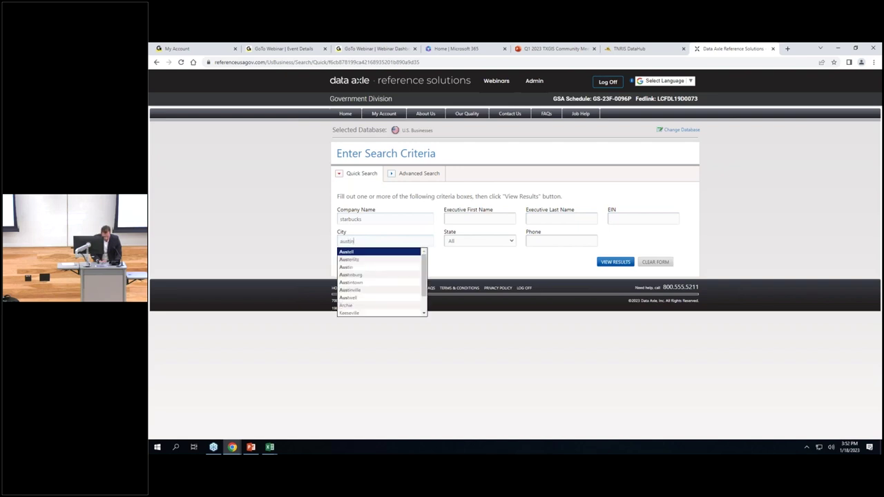
key(Return)
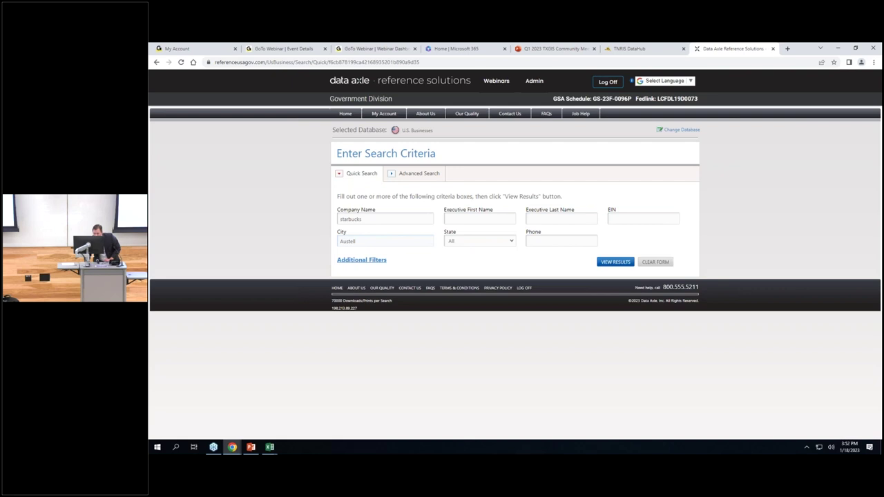
key(BackSpace)
key(BackSpace)
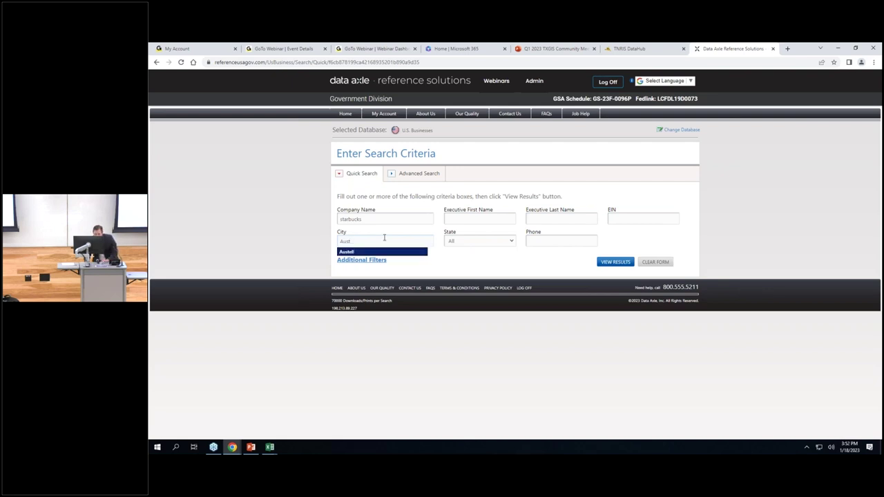
text(in)
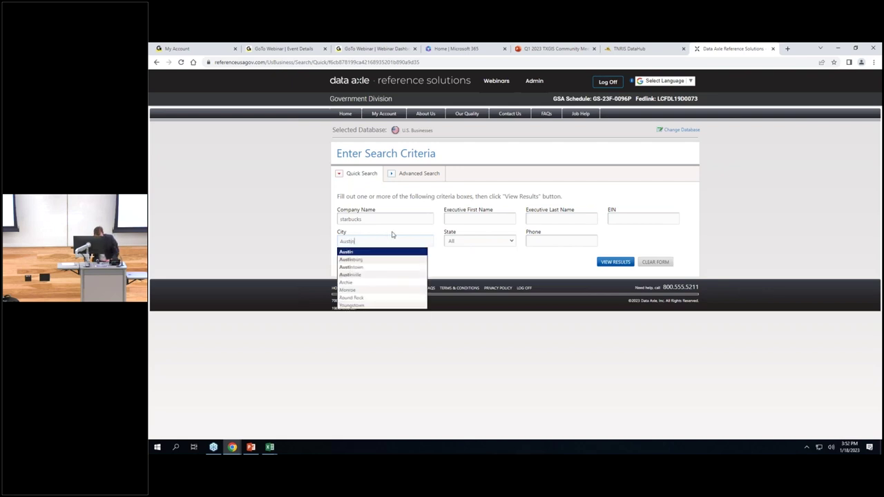
click(393, 252)
click(470, 242)
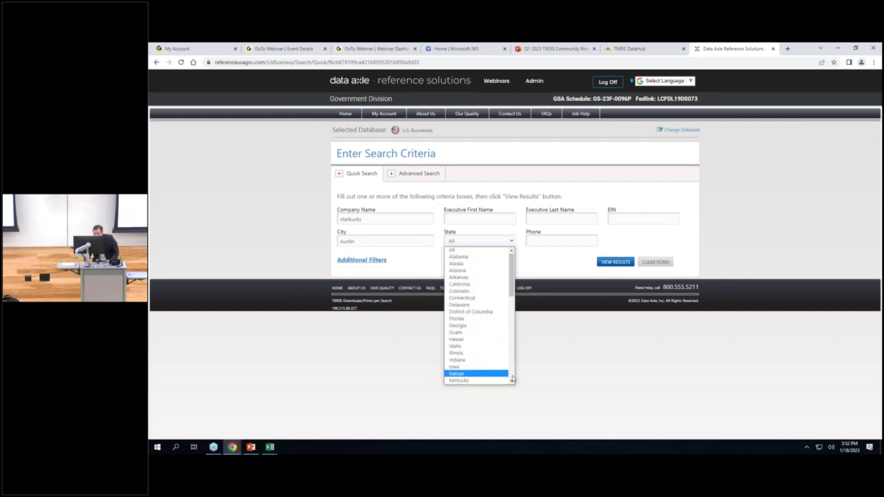
scroll(512, 380, down, 5)
scroll(513, 379, down, 4)
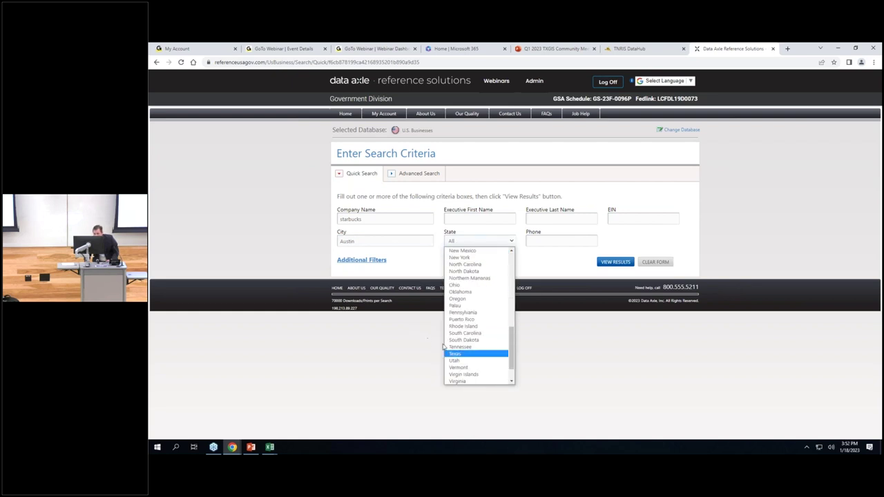
click(476, 352)
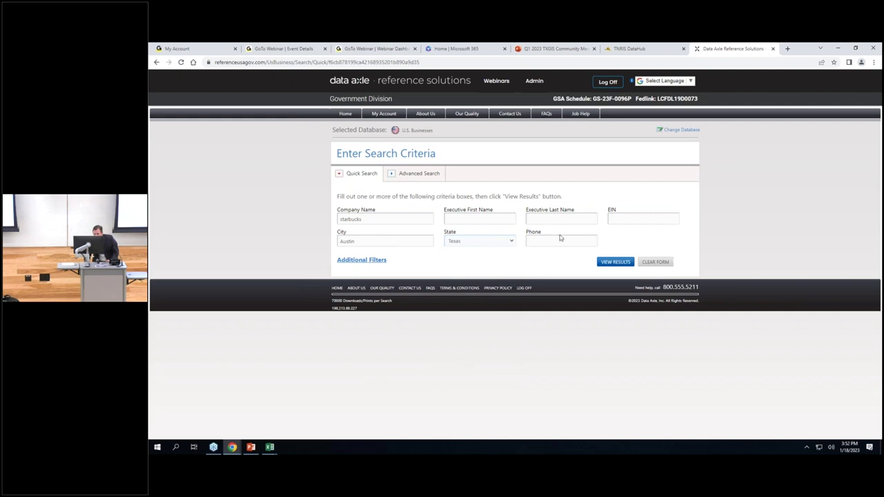
click(606, 266)
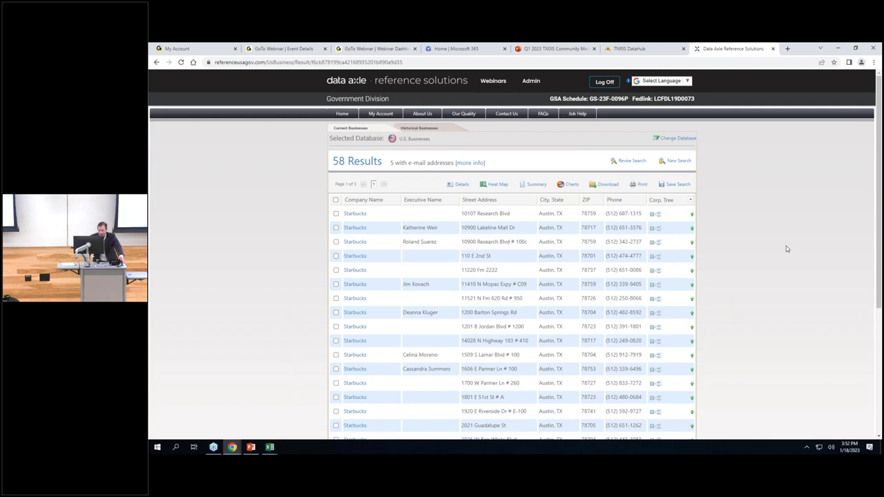
Follow the Austin Starbucks' Corp. Tree up to Starbucks Corp, view its 15,594 locations, and return to the parent.
scroll(786, 246, down, 1)
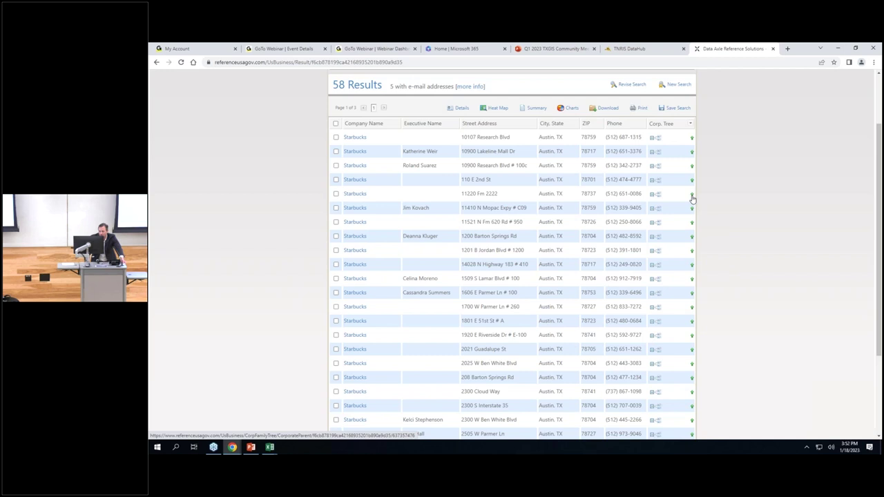
click(692, 199)
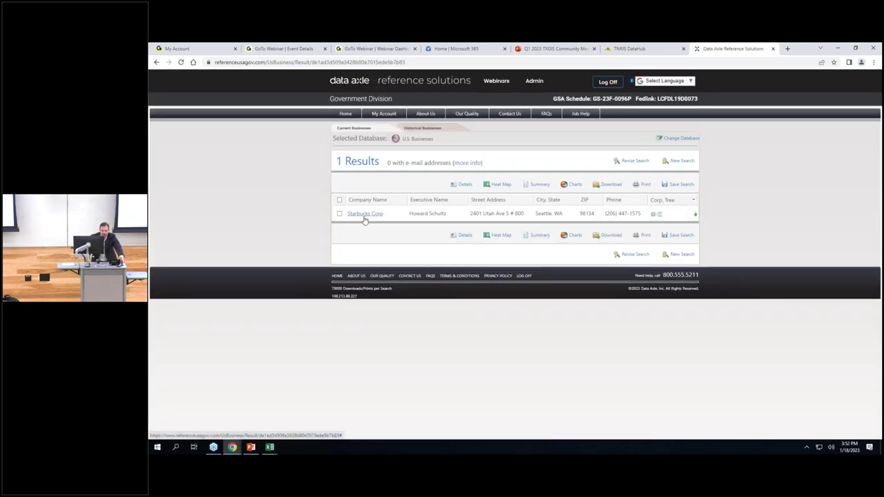
click(695, 216)
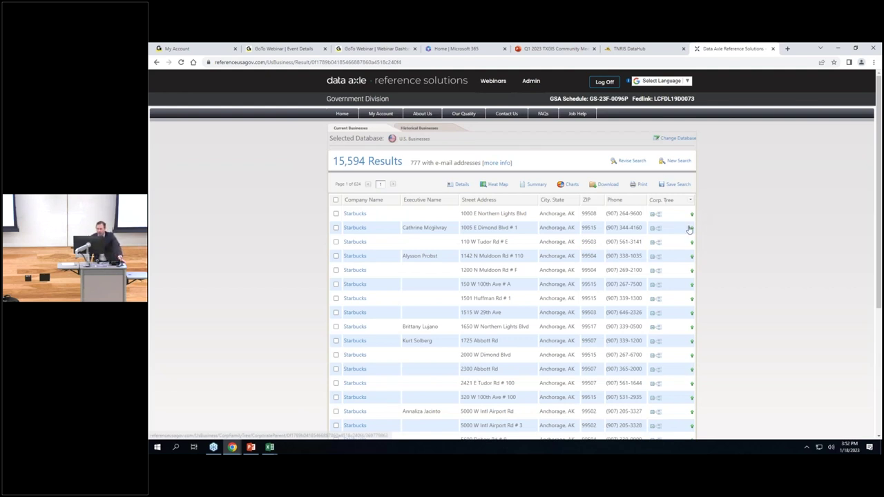
click(692, 228)
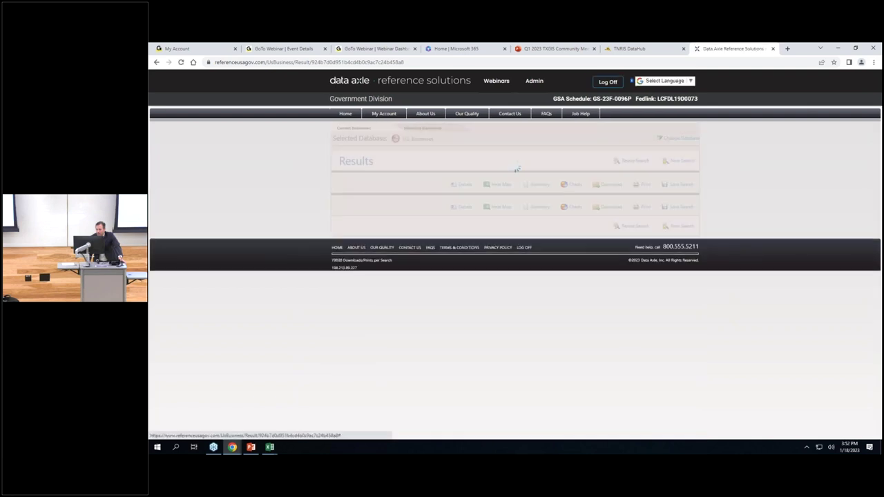
Open the Starbucks Corp record and read through Job Listings, Industry Profile and Business Demographics.
click(358, 216)
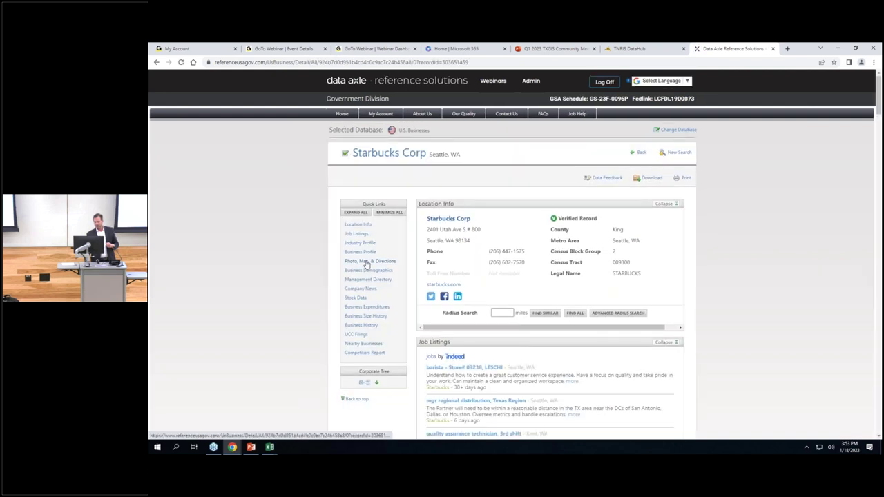
scroll(367, 265, down, 1)
scroll(367, 265, down, 1)
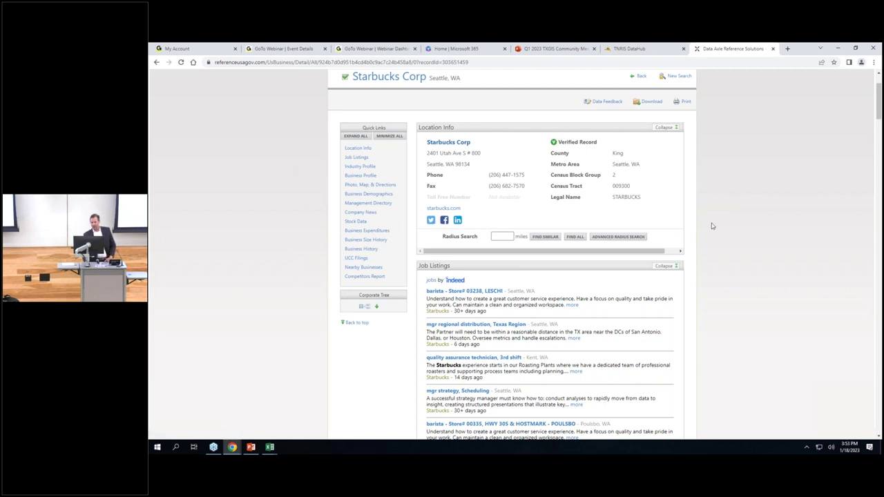
scroll(712, 228, down, 1)
scroll(712, 228, down, 5)
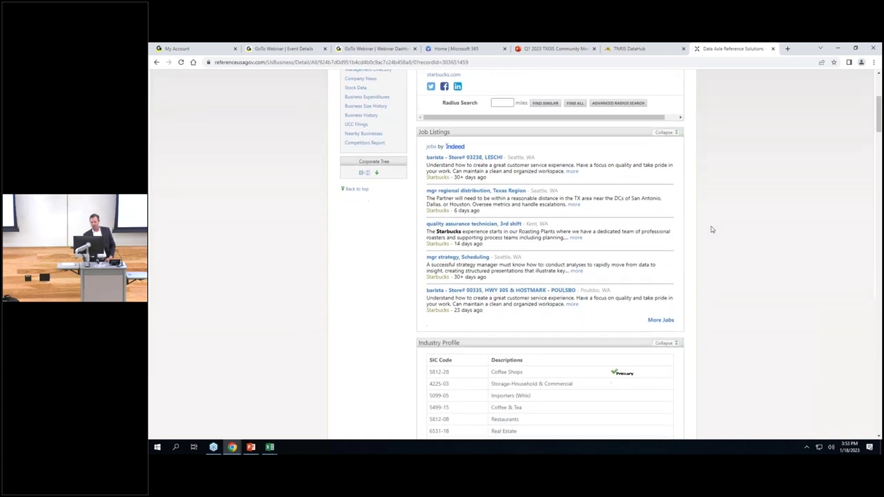
scroll(712, 229, down, 5)
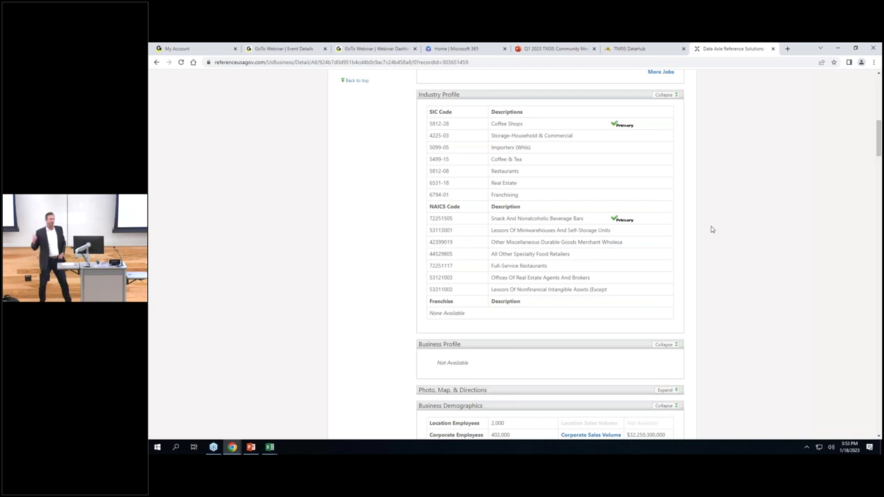
scroll(717, 221, down, 2)
scroll(716, 221, down, 2)
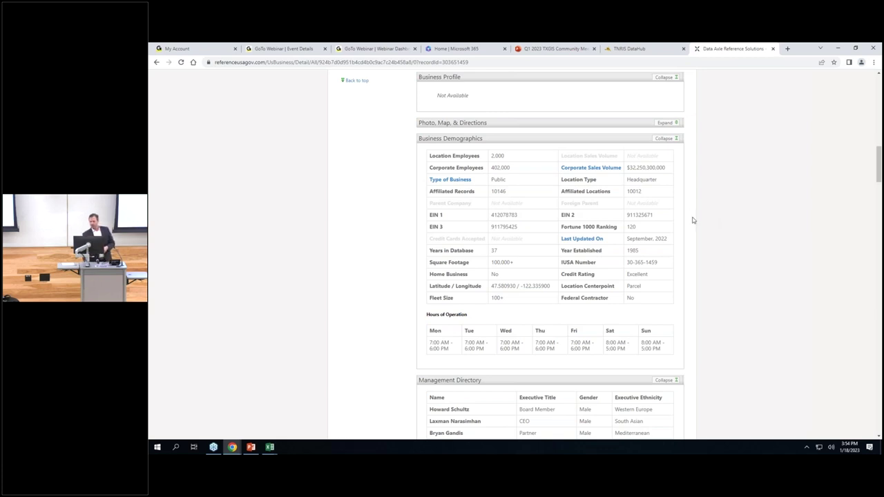
Scroll past the Management Directory and load the company news for Starbucks Corp.
scroll(691, 223, down, 2)
scroll(690, 227, down, 3)
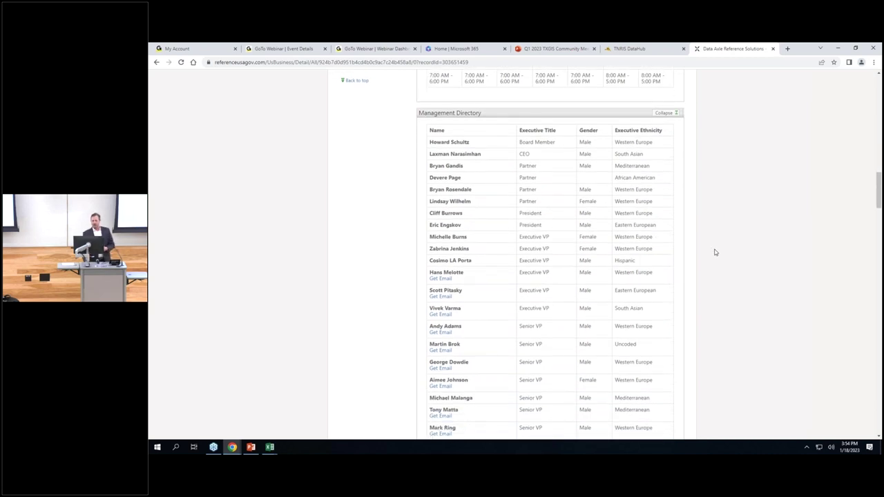
scroll(714, 253, down, 9)
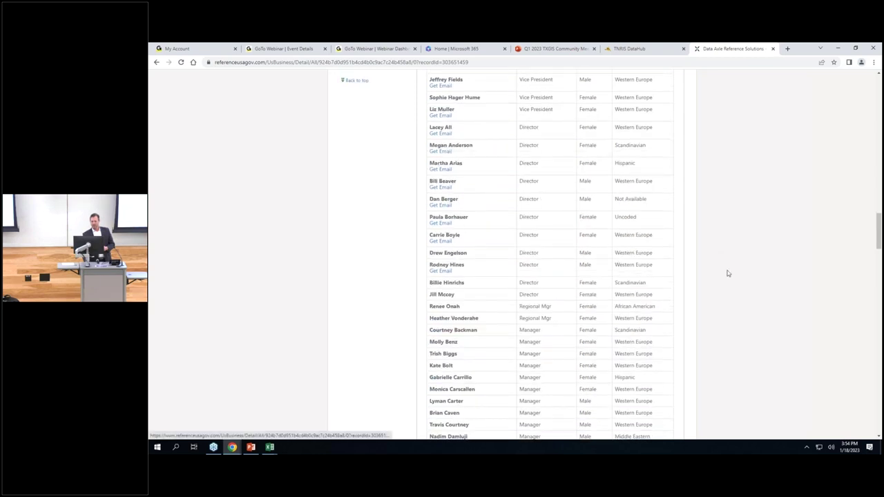
scroll(740, 275, down, 2)
scroll(739, 277, down, 15)
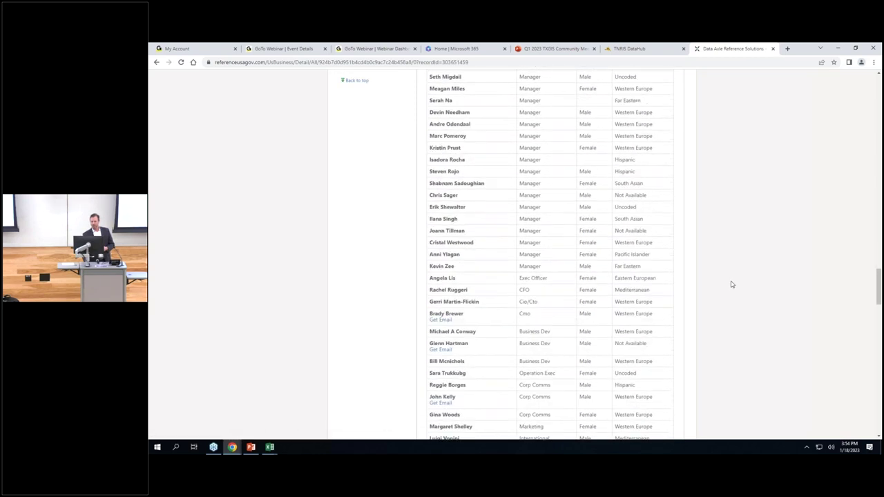
scroll(731, 284, down, 1)
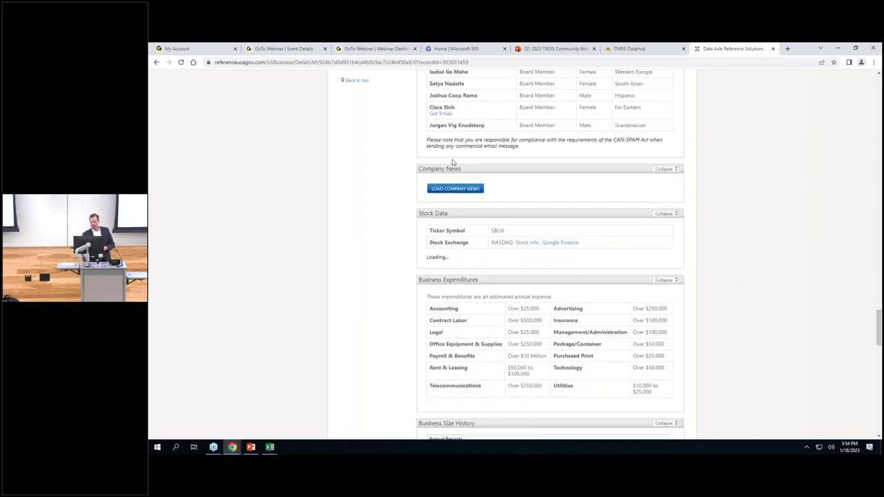
click(473, 190)
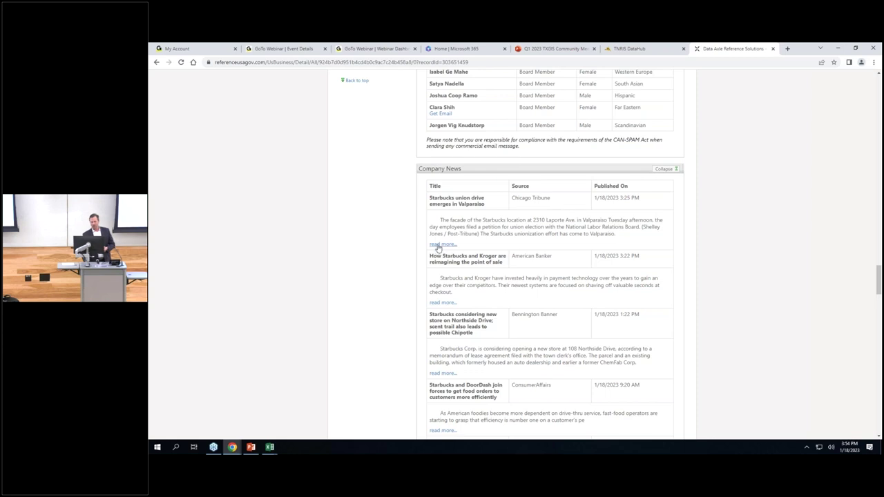
Review Stock Data, the sales and employee charts, and the 2003–2022 Business History to the record's end.
scroll(642, 256, down, 9)
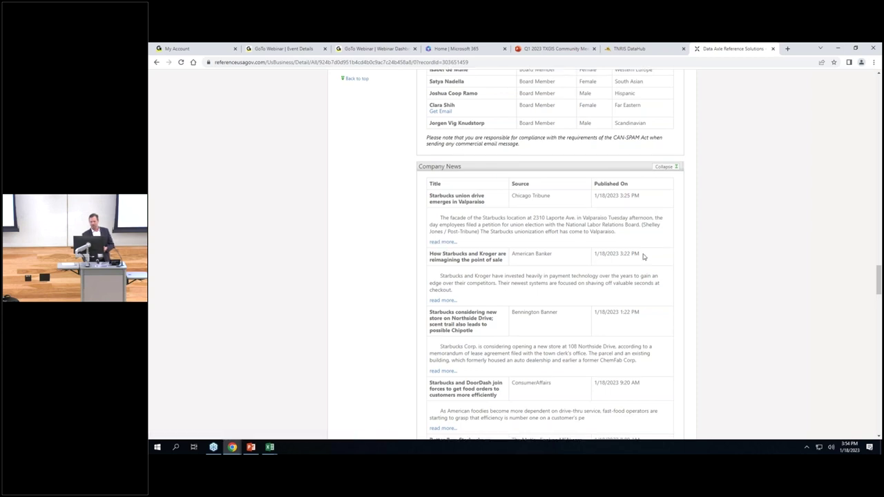
scroll(642, 255, down, 15)
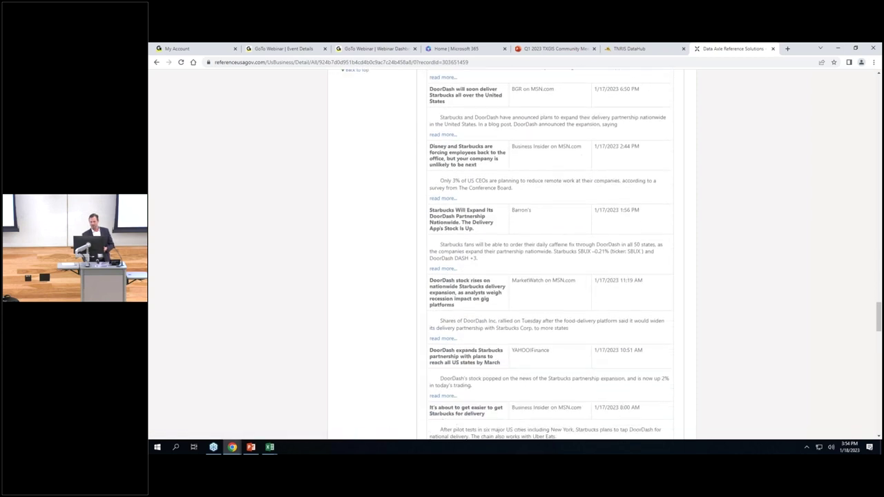
scroll(551, 256, down, 3)
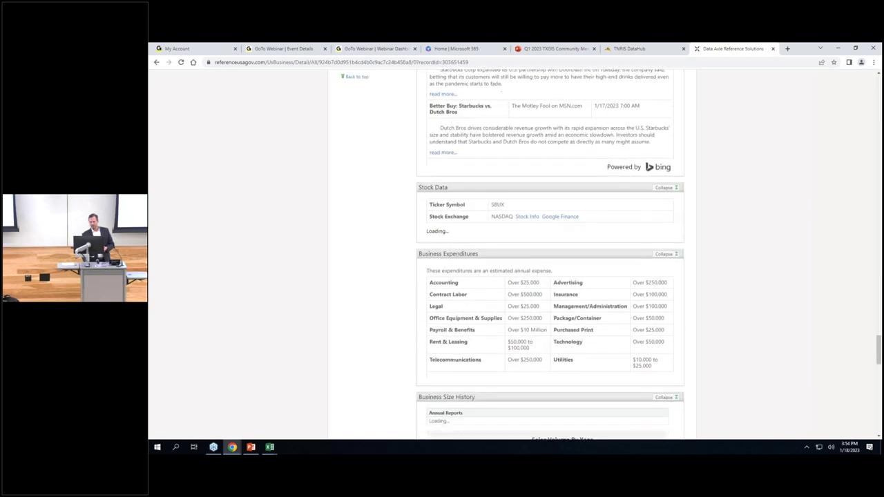
scroll(481, 172, down, 1)
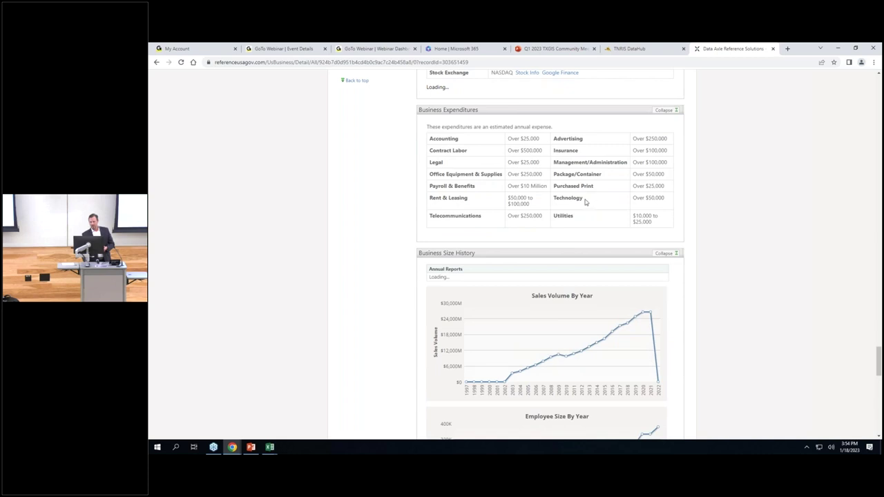
scroll(589, 200, down, 5)
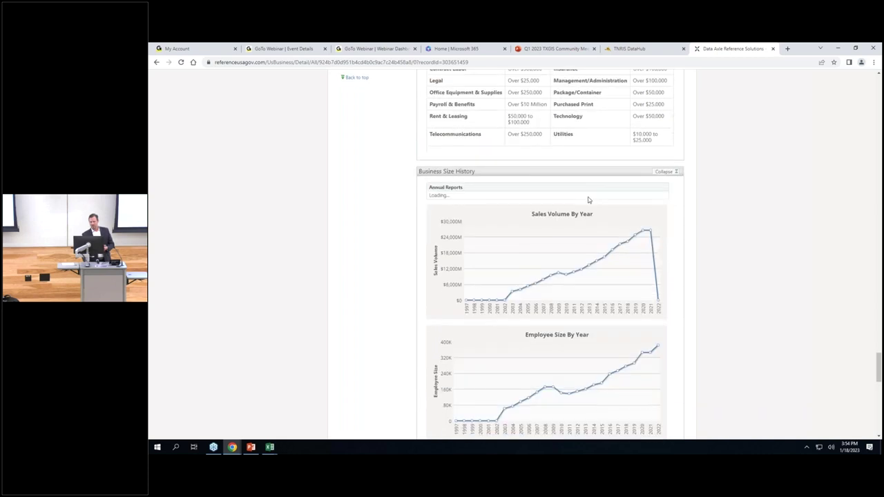
scroll(589, 199, down, 6)
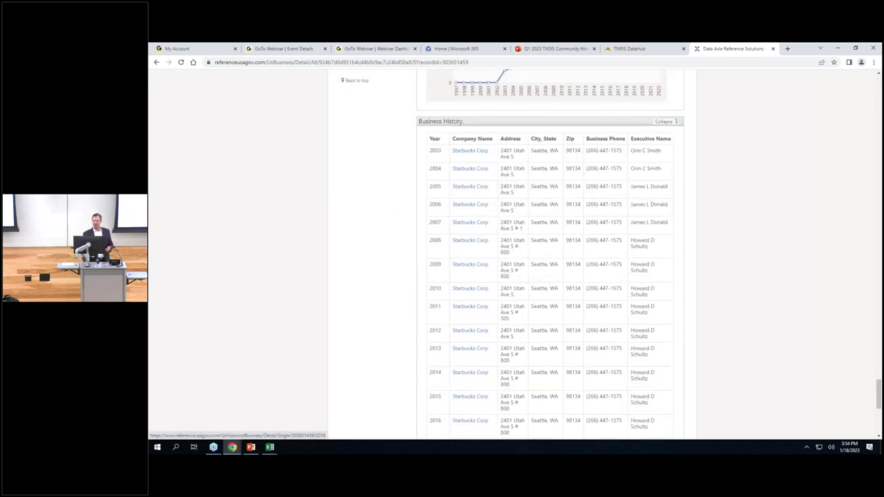
scroll(725, 288, down, 8)
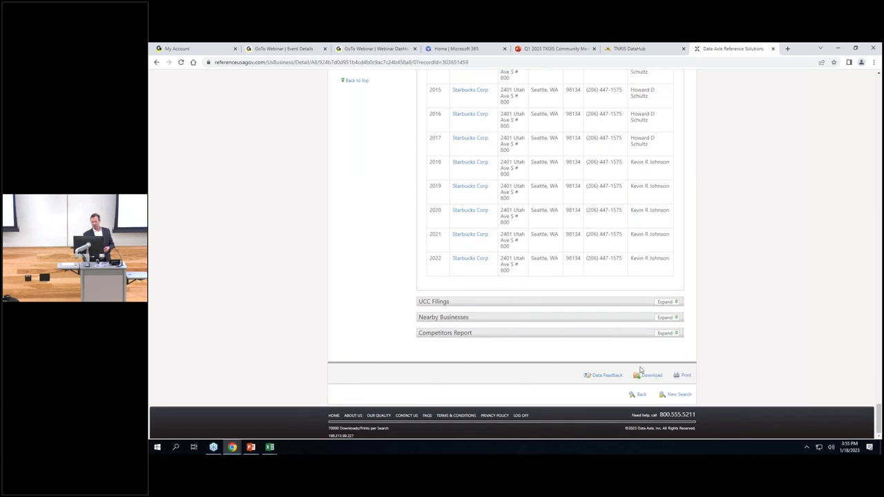
Start a new U.S. Businesses search and bring up the Advanced Search criteria checklist.
click(669, 394)
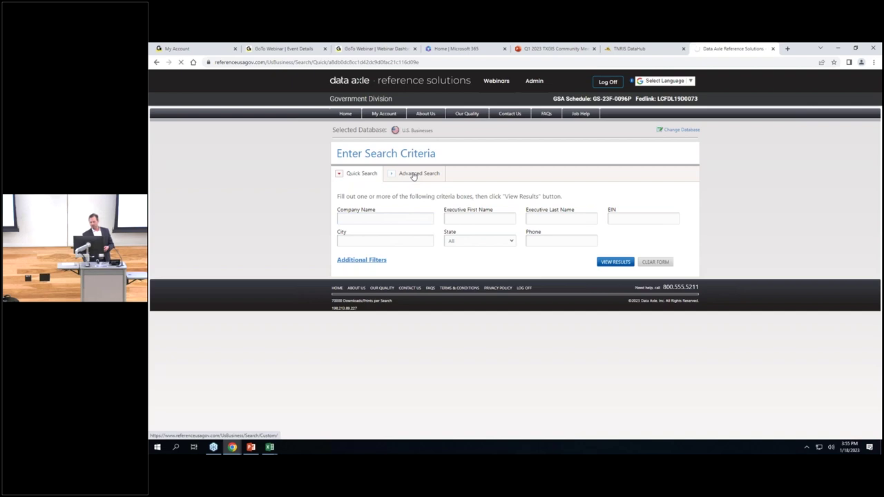
click(413, 174)
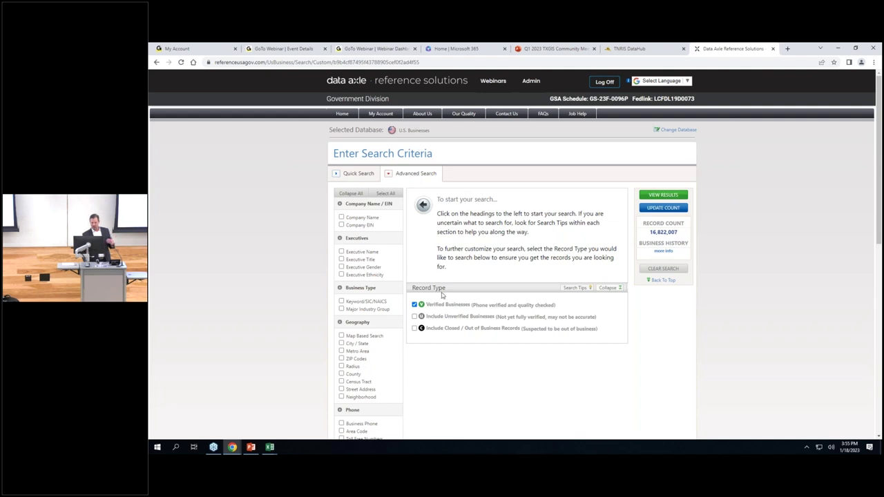
scroll(432, 295, down, 1)
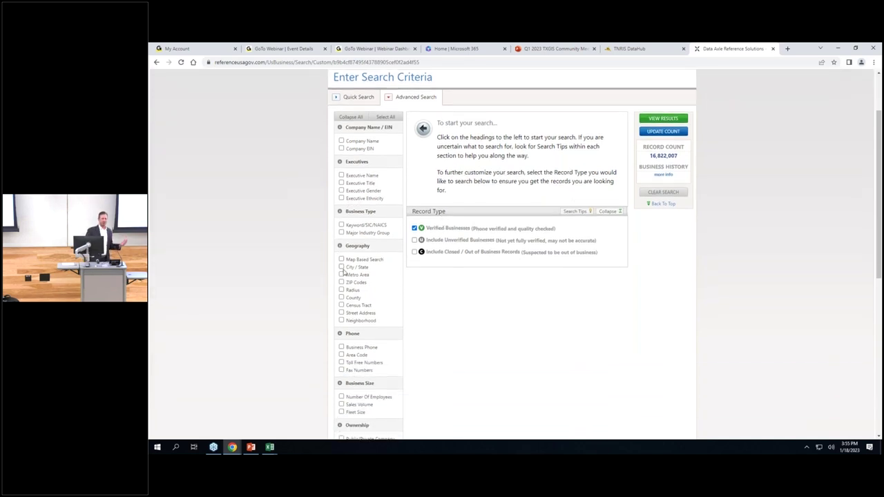
Select SIC 581208 - RESTAURANTS under Keyword/SIC/NAICS and add a City / State criterion.
click(342, 225)
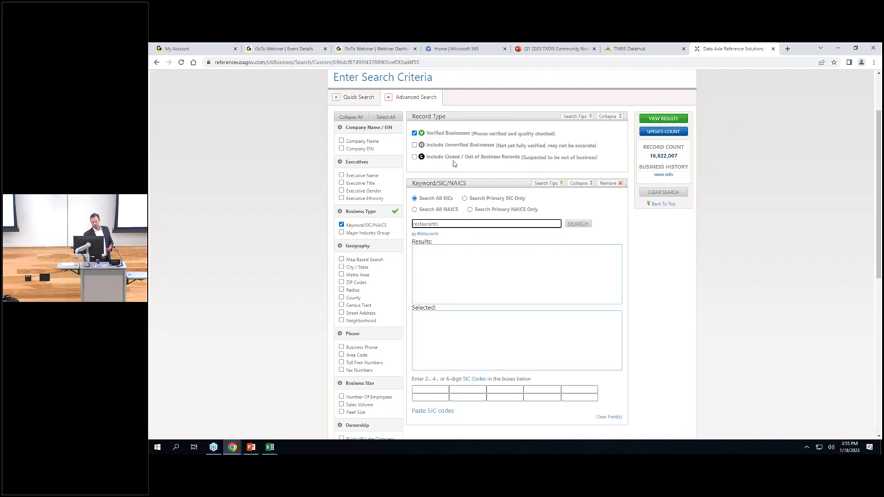
click(577, 228)
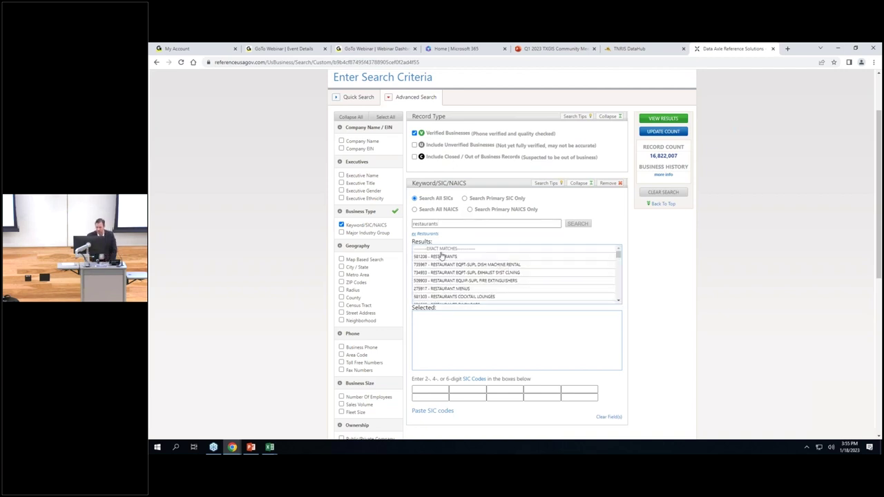
click(456, 257)
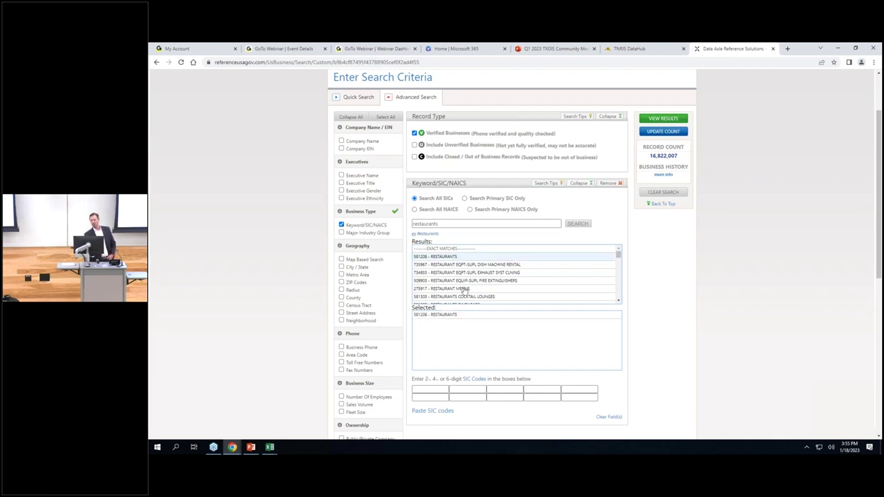
click(340, 267)
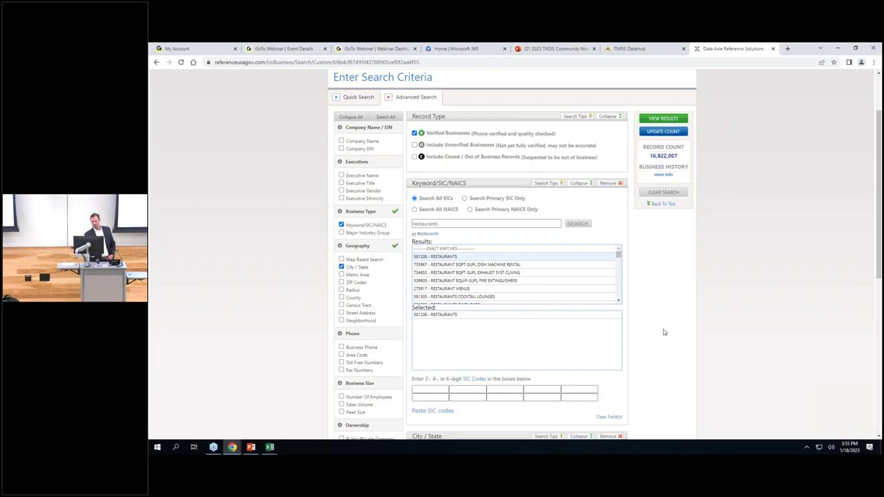
Search for 'austin' and select Austin, TX, narrowing the restaurant count to 3,318.
scroll(666, 332, down, 4)
click(467, 236)
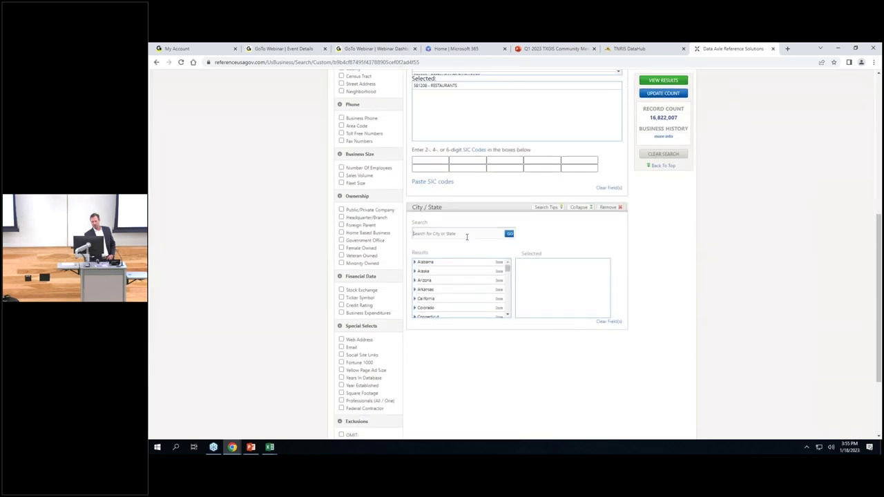
text(tin)
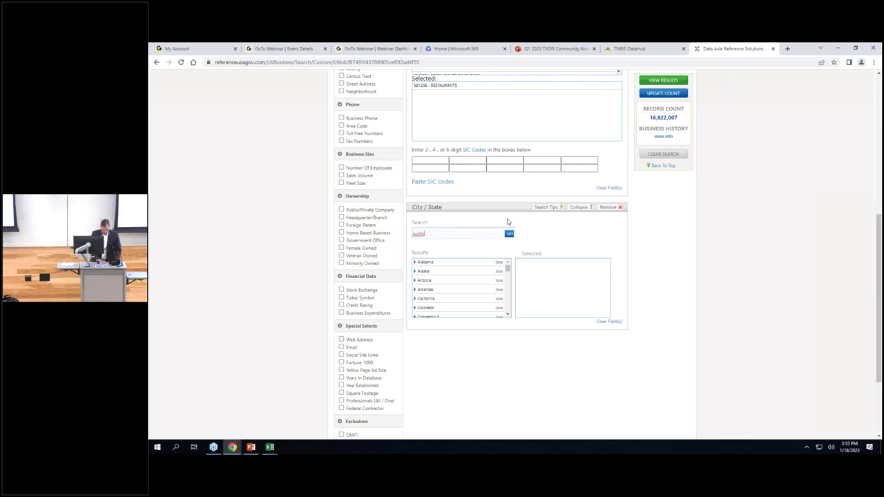
click(509, 234)
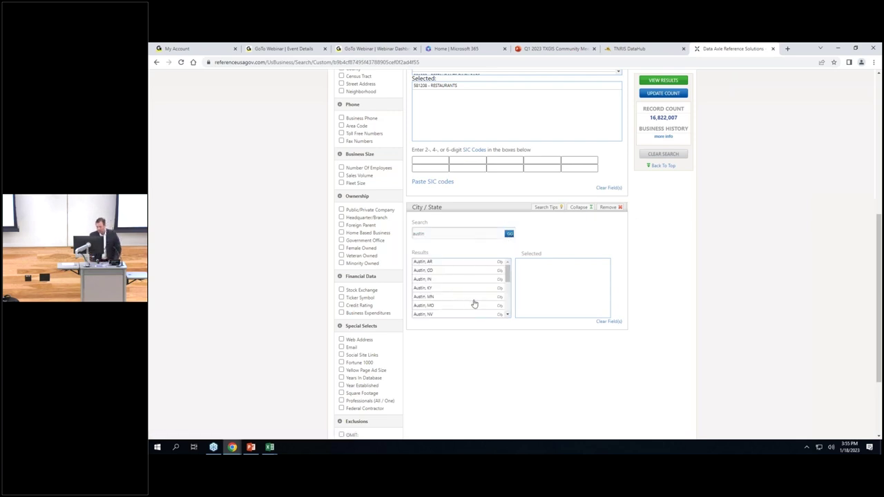
click(508, 314)
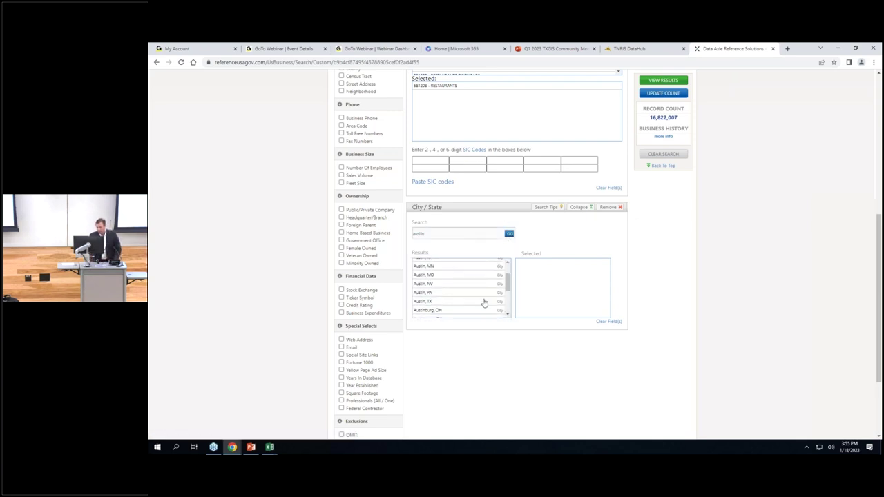
double_click(487, 302)
click(663, 80)
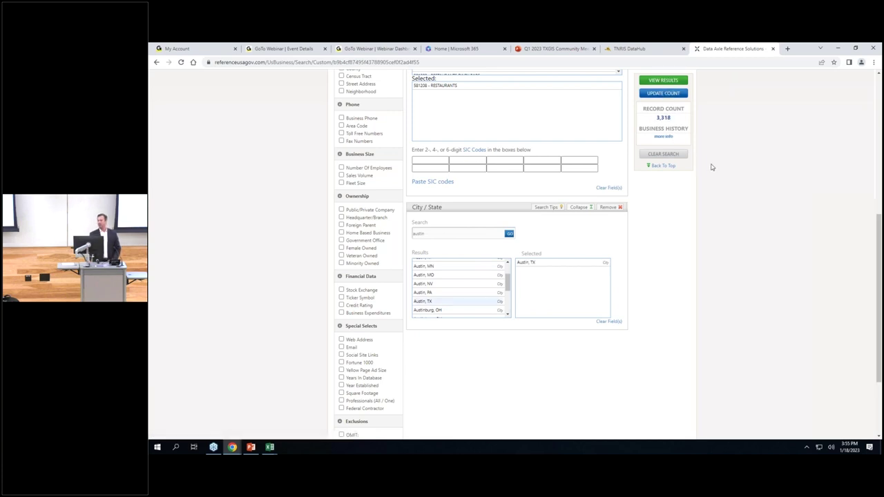
scroll(716, 169, up, 1)
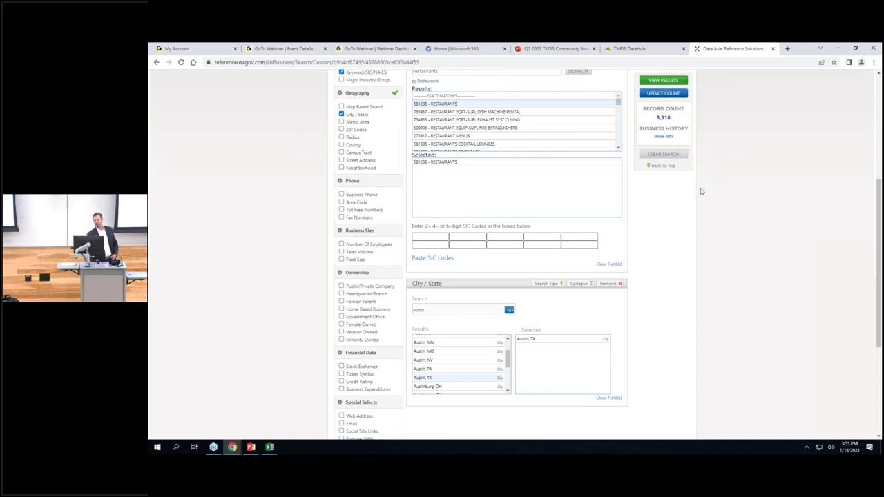
scroll(684, 287, down, 1)
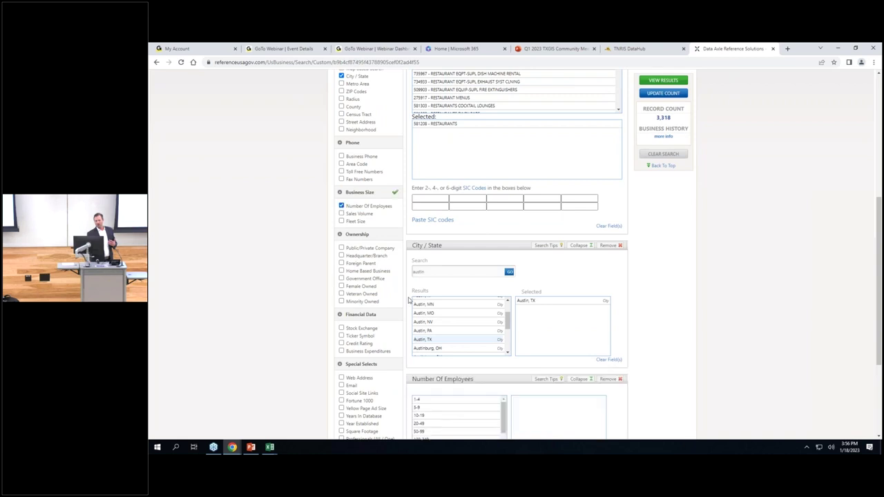
Limit employees to 1-4, 5-9 and 10-19 and view the 2,496 Austin, TX results.
scroll(400, 301, down, 3)
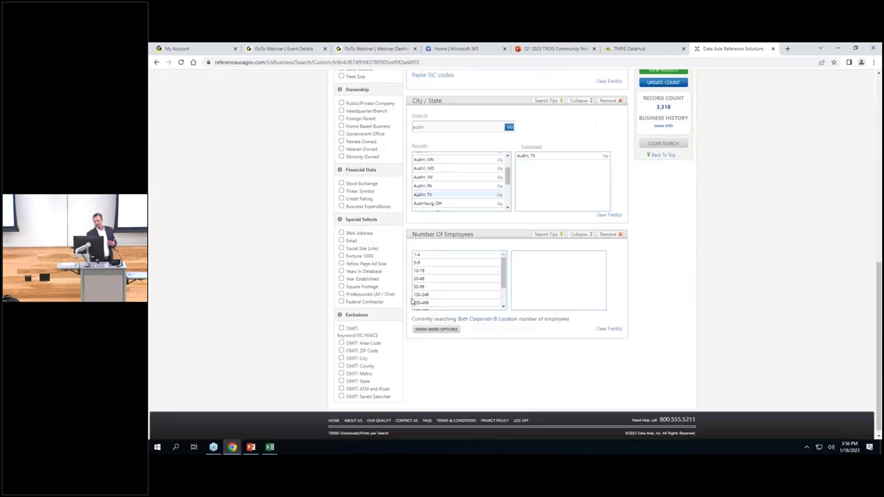
drag(431, 254, 418, 270)
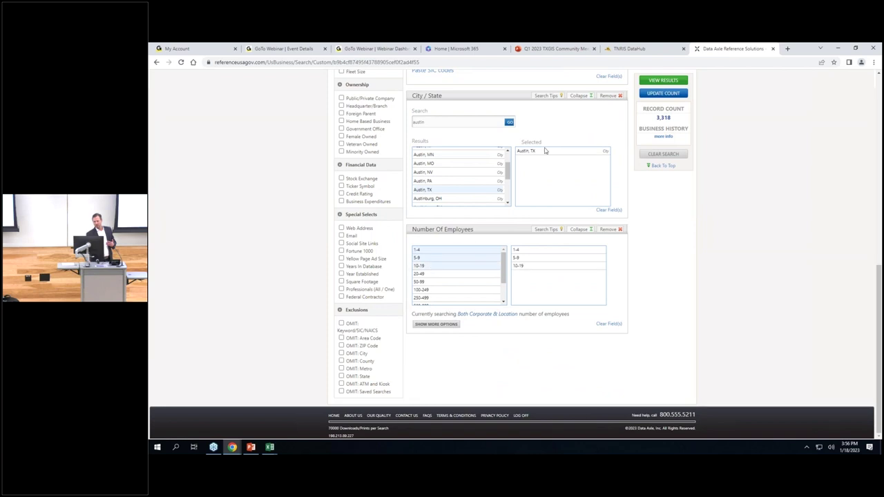
click(652, 94)
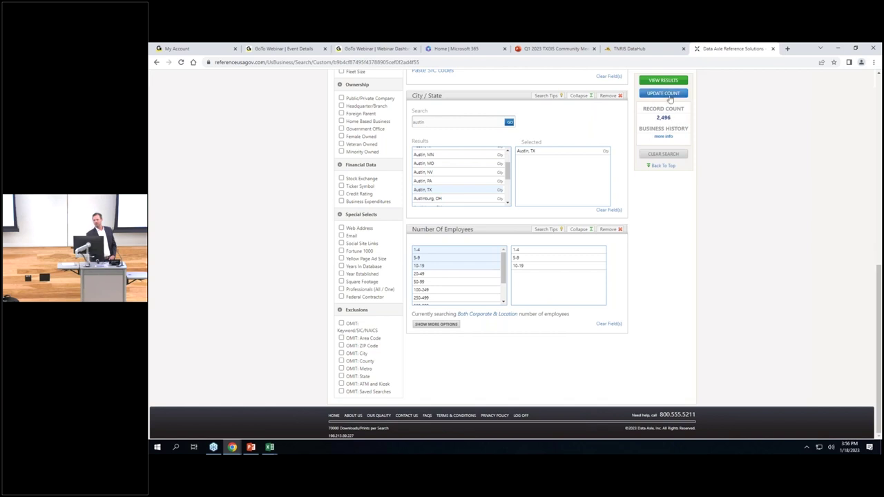
click(663, 80)
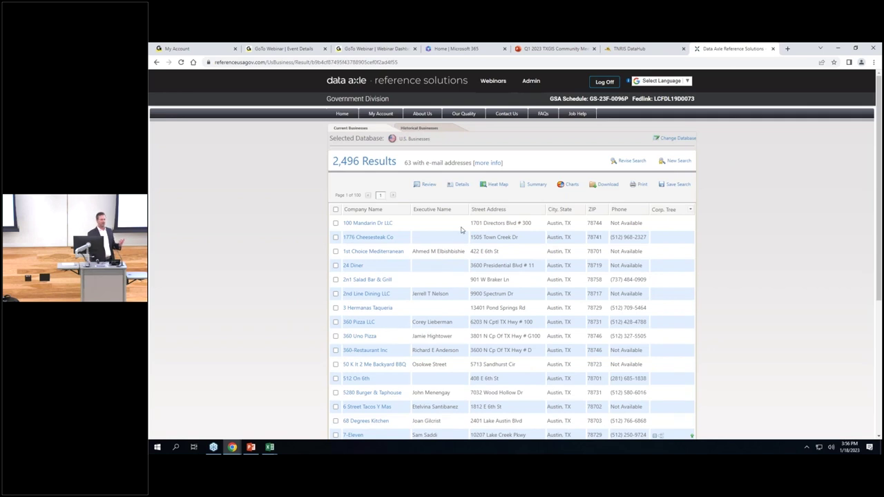
Open Download for the 2,496 results, defaulting to comma-delimited Summary format.
click(600, 187)
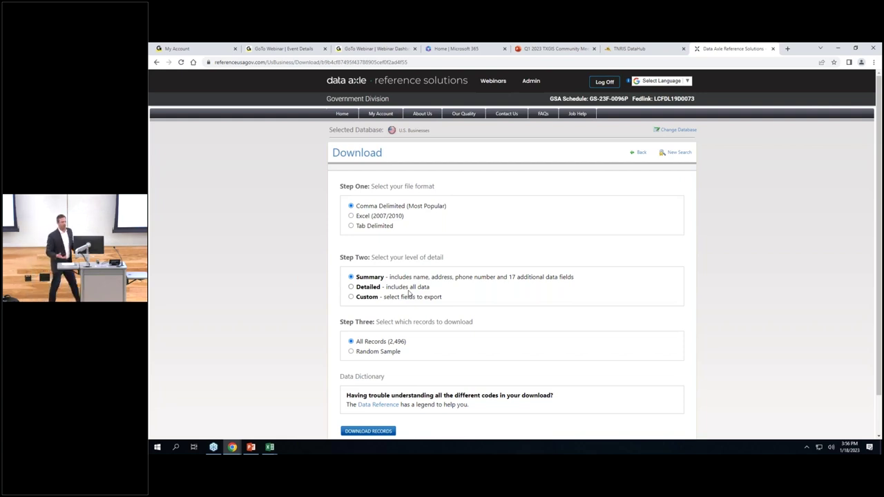
Switch the download detail to Custom and review the 8 selected fields, Company Name through Record Type.
click(351, 297)
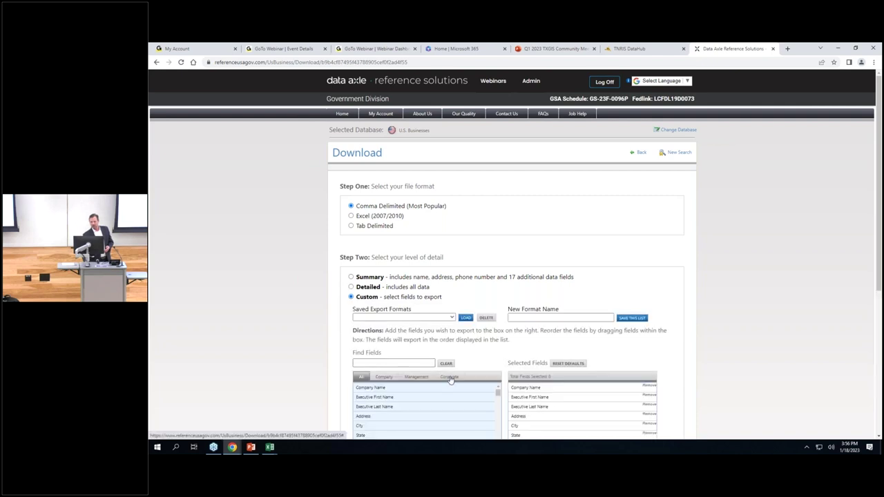
scroll(450, 380, down, 3)
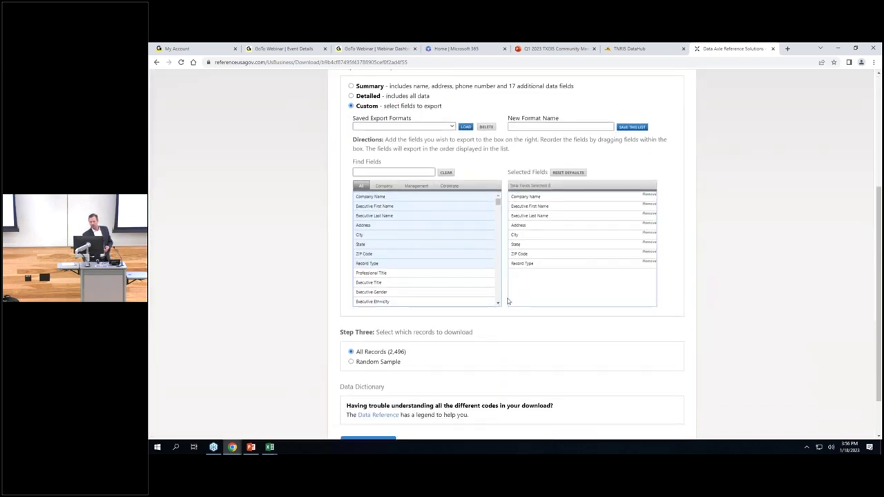
drag(497, 306, 497, 305)
scroll(477, 382, up, 1)
scroll(476, 382, down, 2)
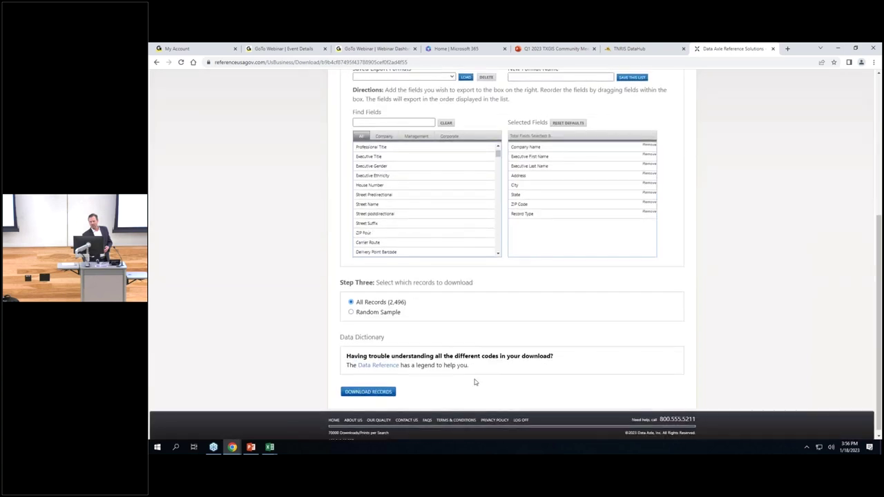
click(371, 387)
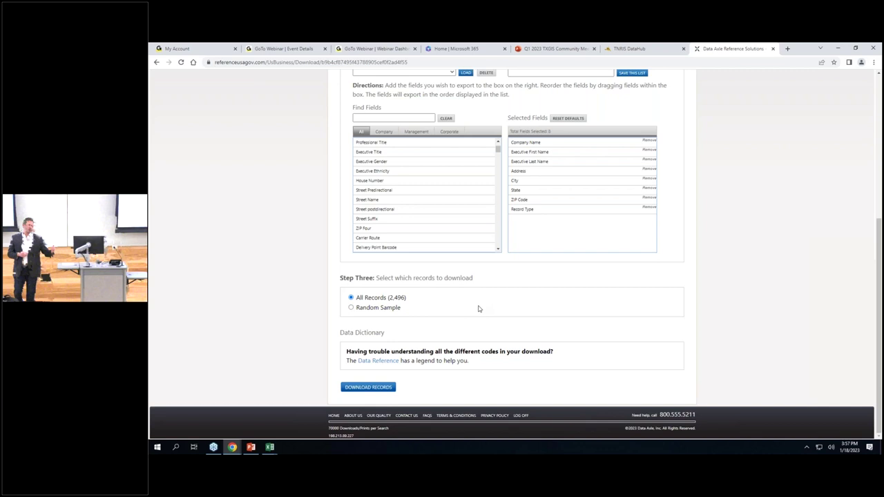
scroll(479, 309, up, 5)
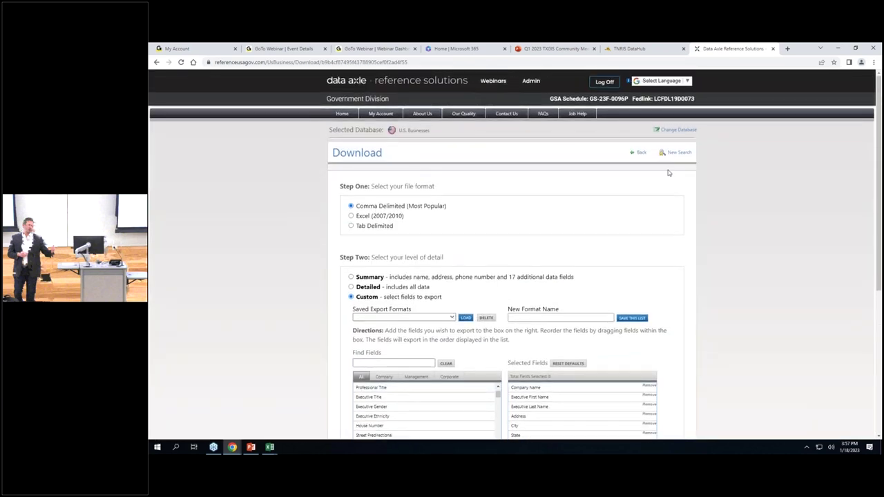
Start a fresh search over all 16,822,007 records and add a Map Based Search criterion.
click(674, 153)
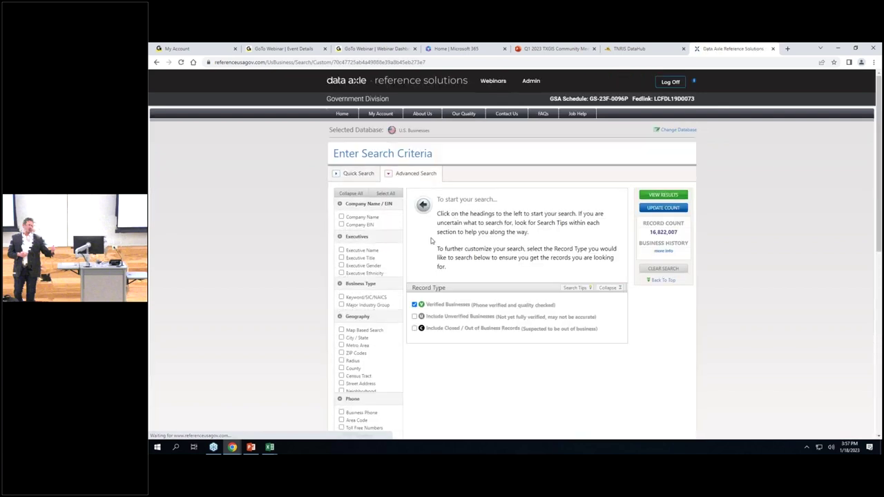
scroll(403, 291, down, 1)
scroll(411, 293, down, 1)
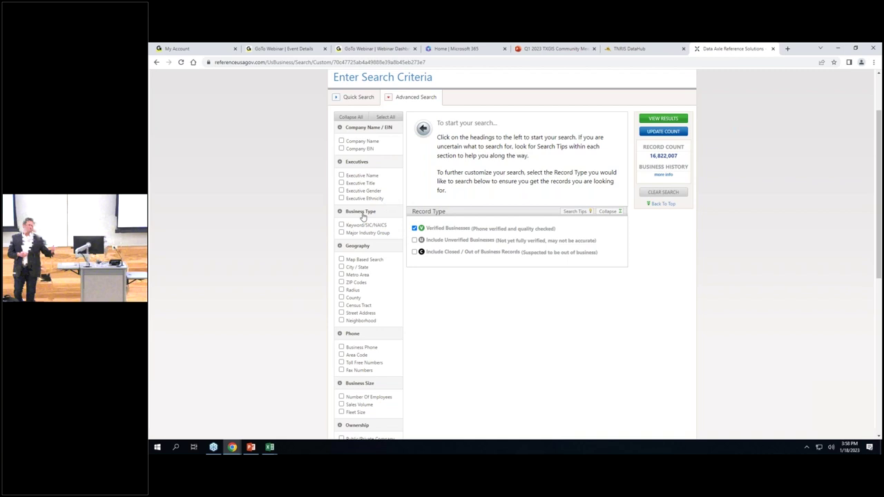
scroll(363, 215, down, 1)
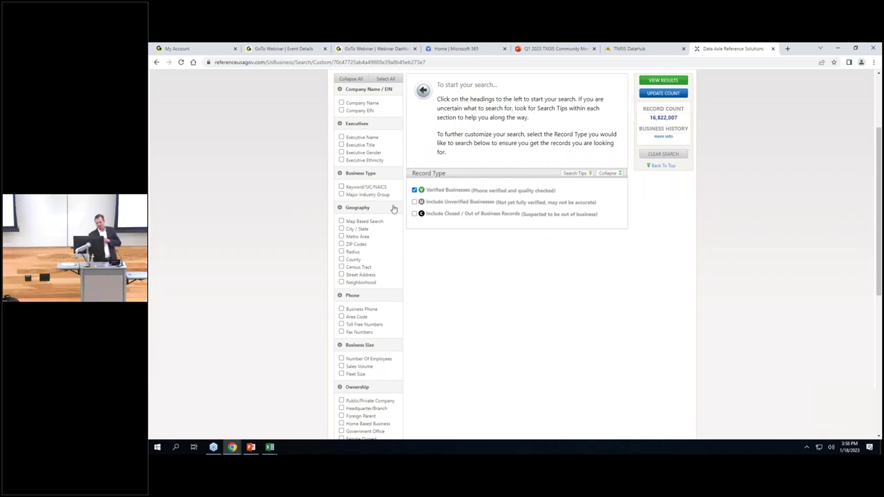
scroll(411, 241, down, 1)
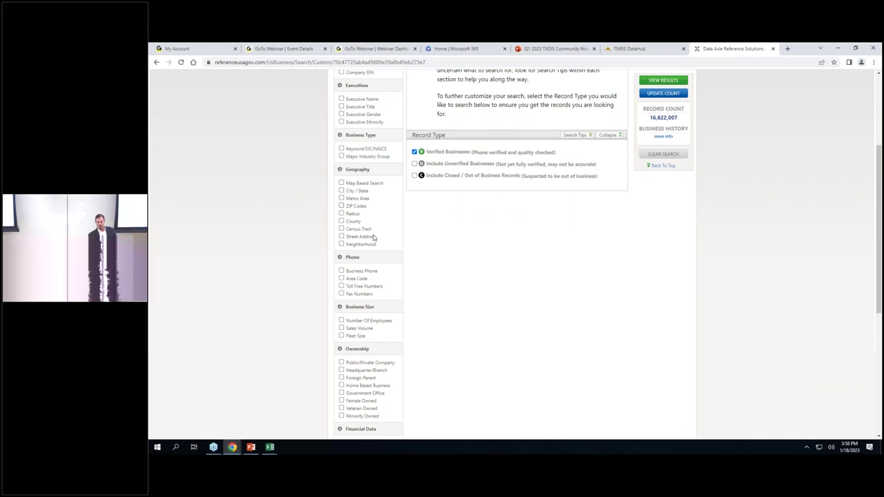
click(342, 183)
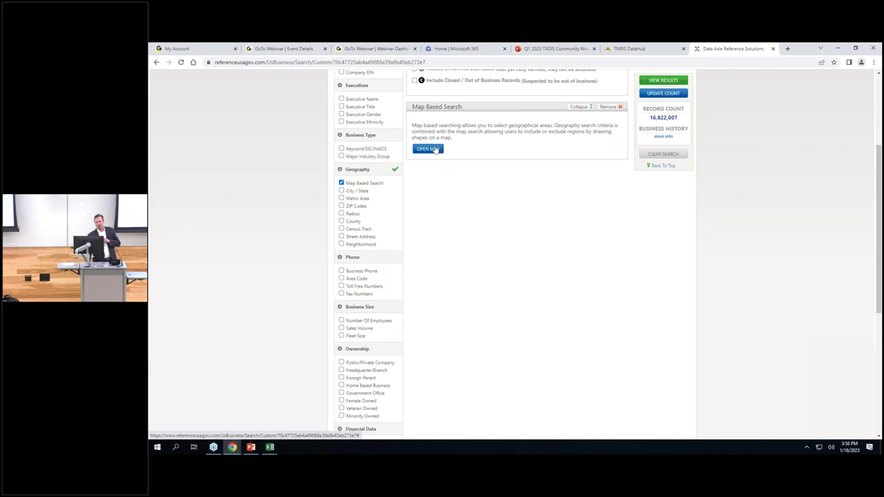
Turn on Map Based Search and open the North America map to enter a place to zoom to.
click(436, 150)
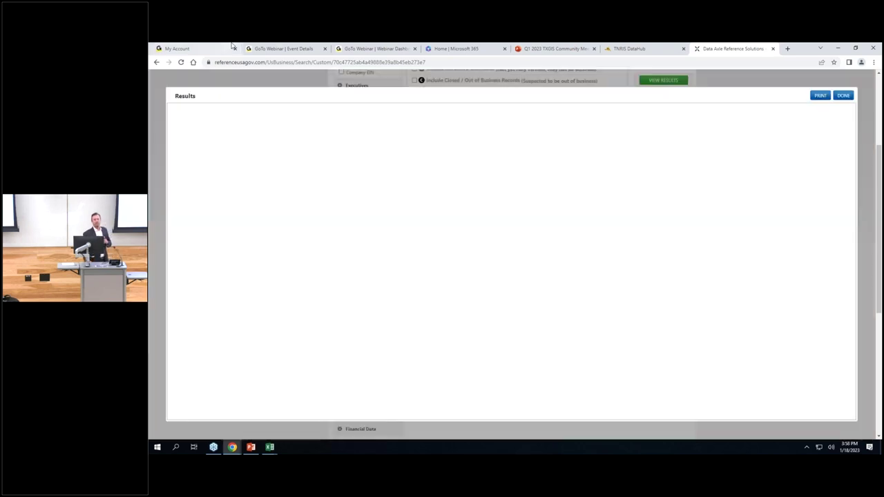
mouse_move(233, 46)
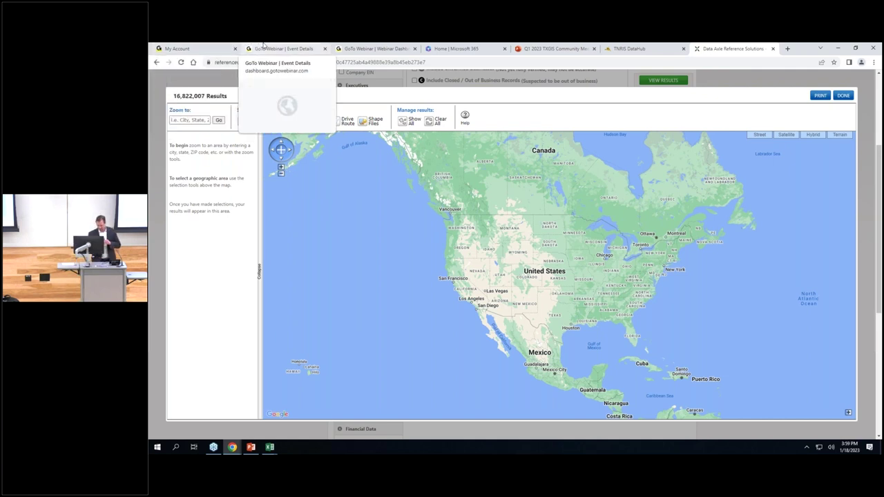
click(199, 121)
Zoom the map to 'austin, tx' and then closer in on the city.
text(austin)
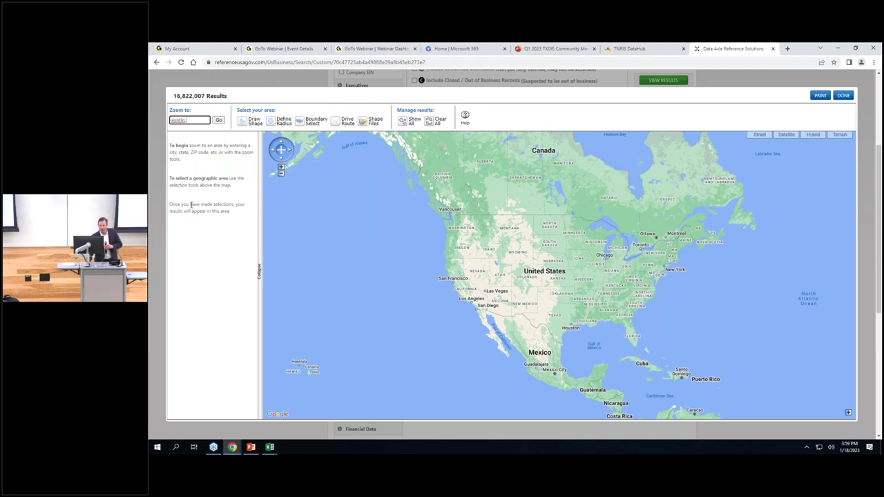
text(, tx)
click(218, 121)
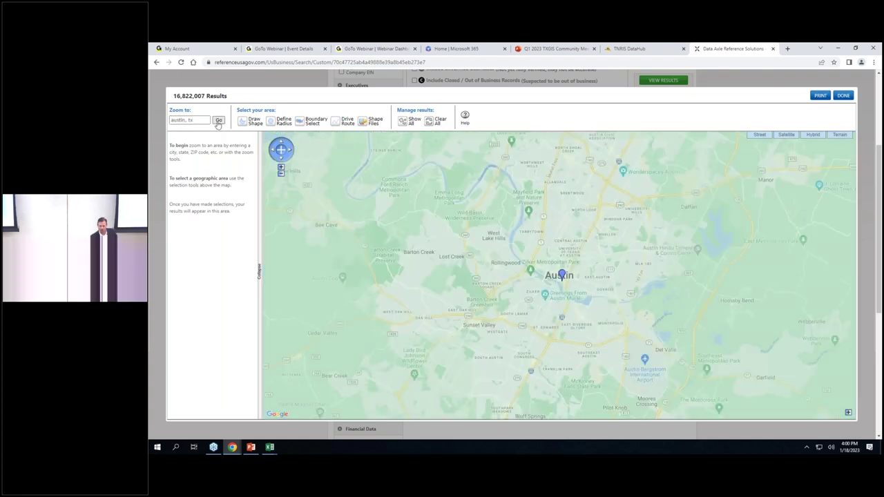
click(281, 168)
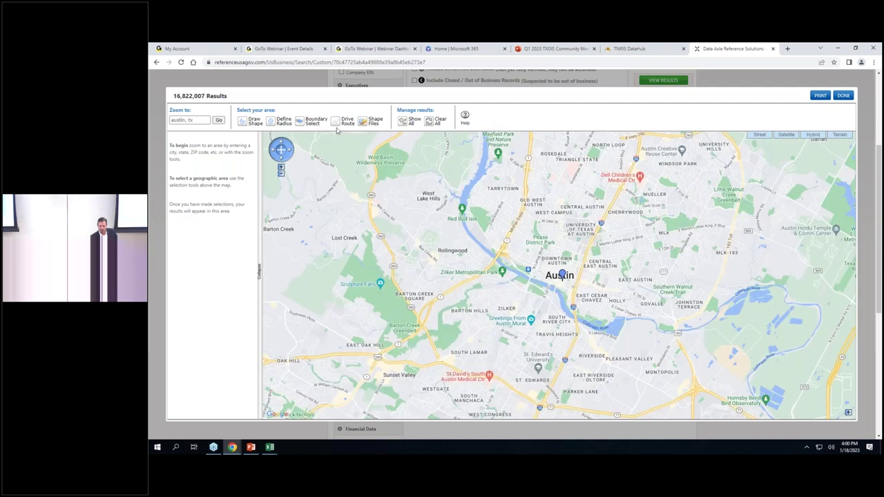
Draw a four-sided shape over central Austin and a small radius circle southwest of it.
click(246, 126)
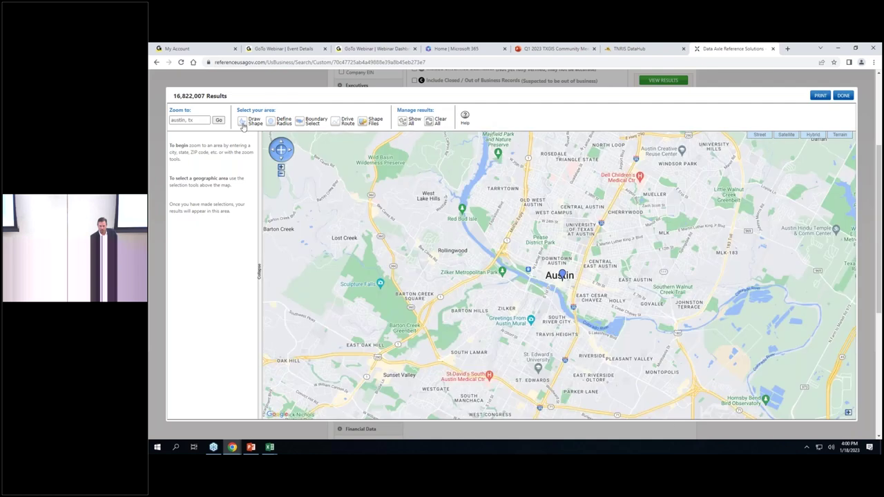
click(512, 194)
click(485, 243)
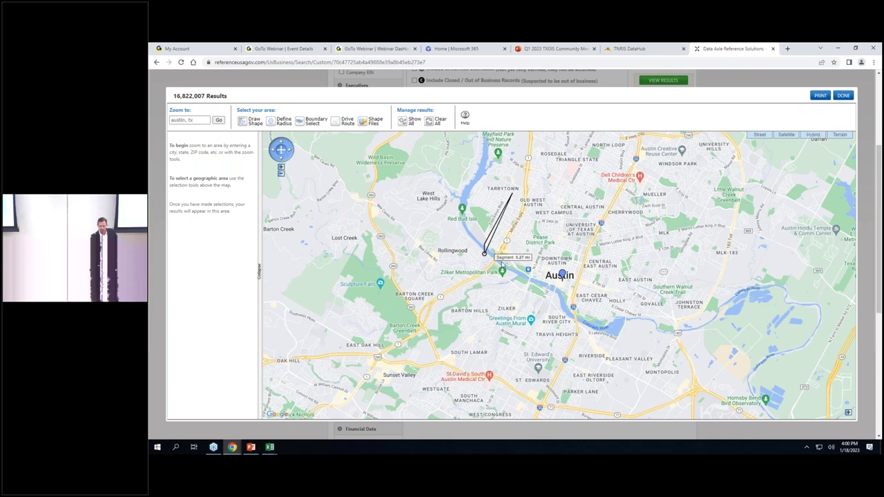
click(550, 284)
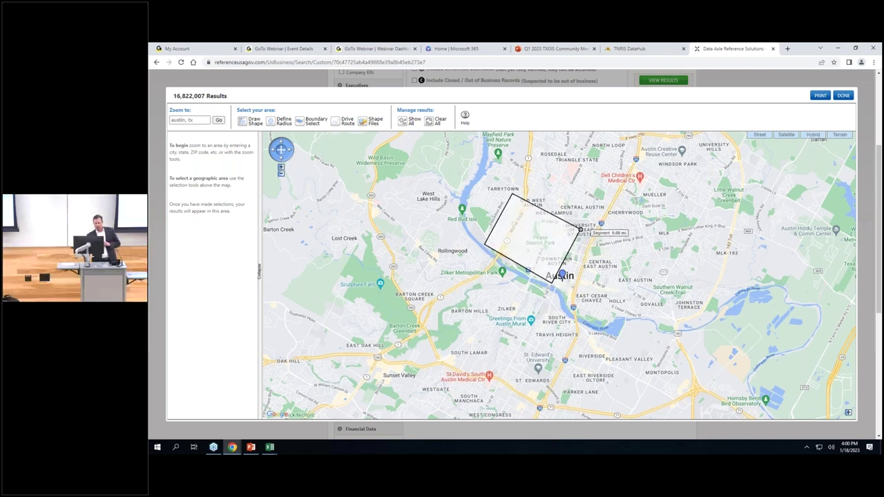
double_click(578, 230)
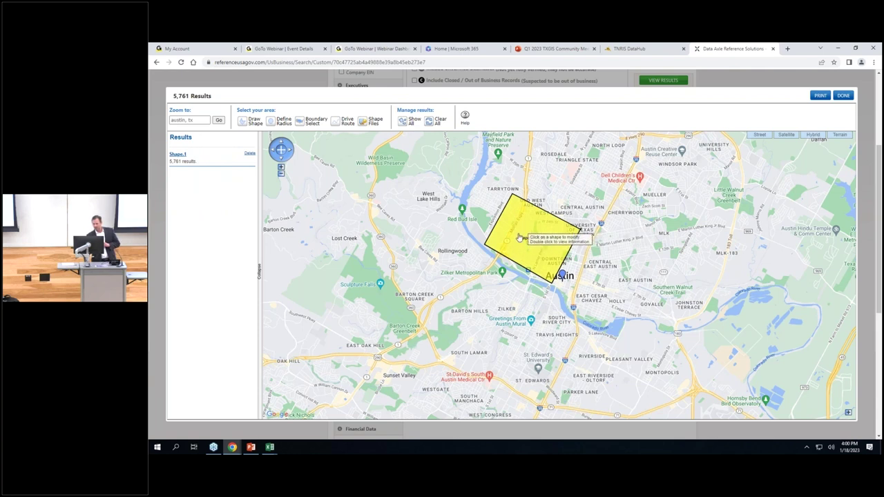
click(273, 125)
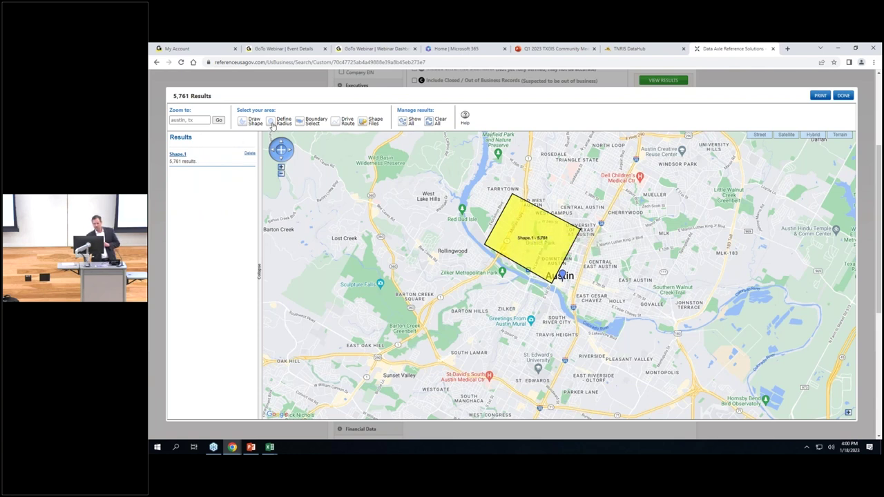
drag(418, 292, 423, 311)
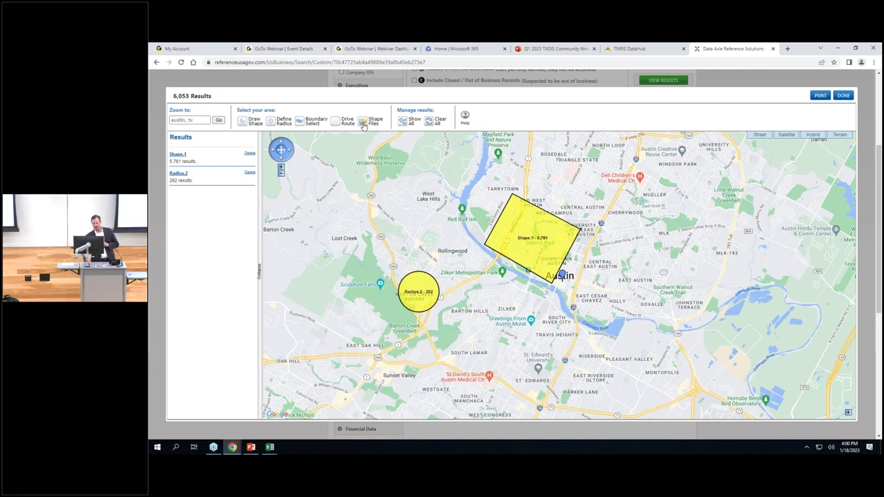
click(364, 124)
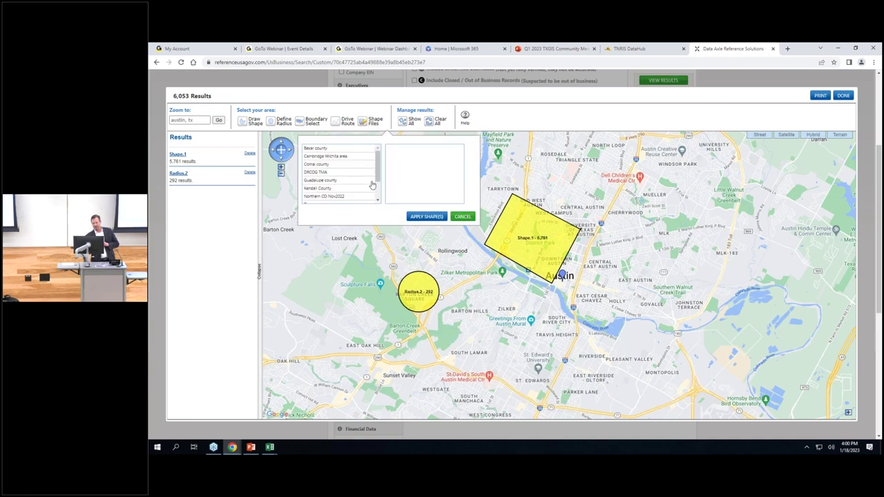
drag(381, 180, 384, 203)
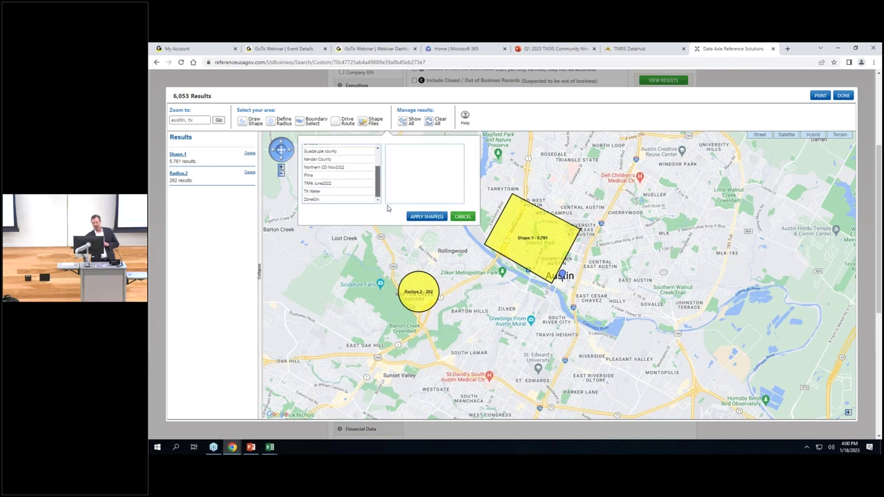
click(353, 192)
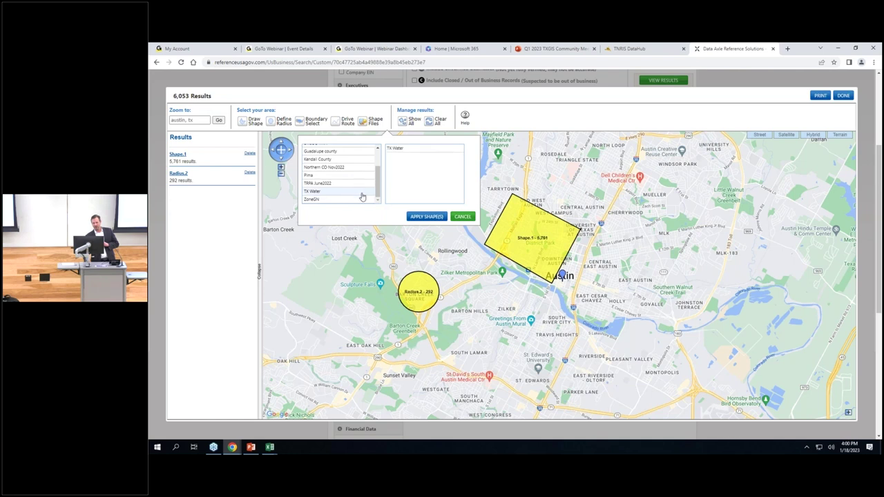
double_click(405, 149)
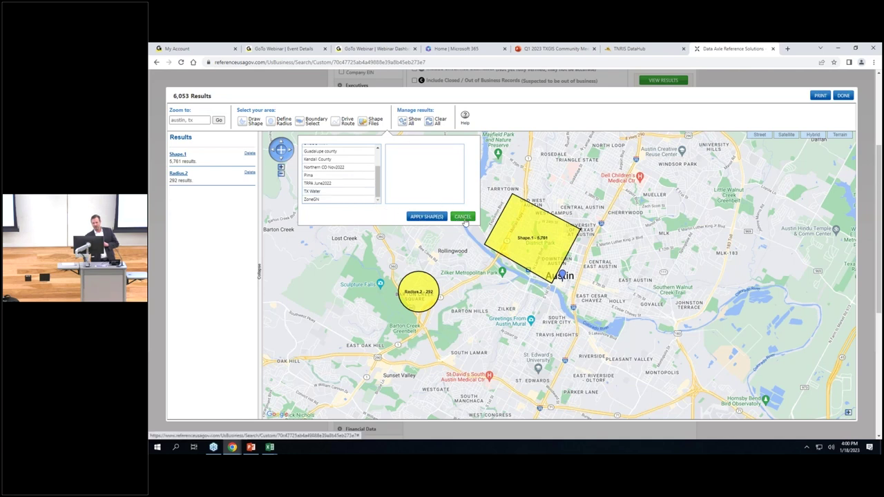
click(462, 217)
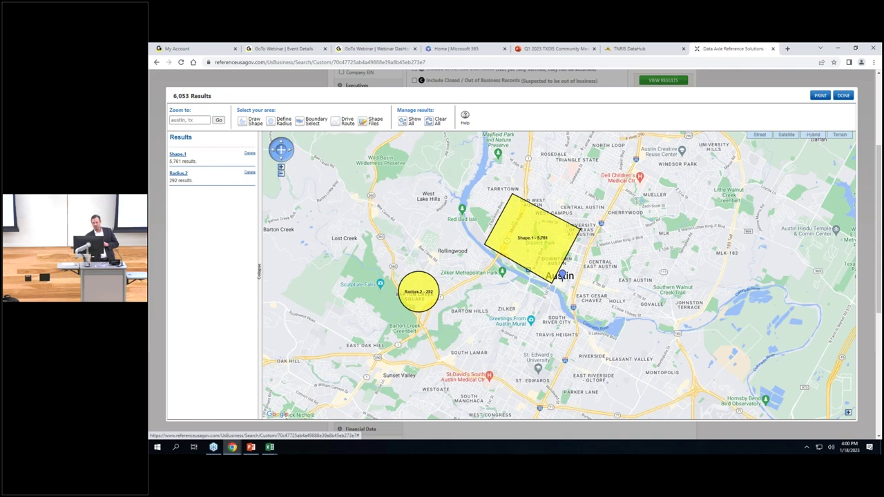
click(845, 98)
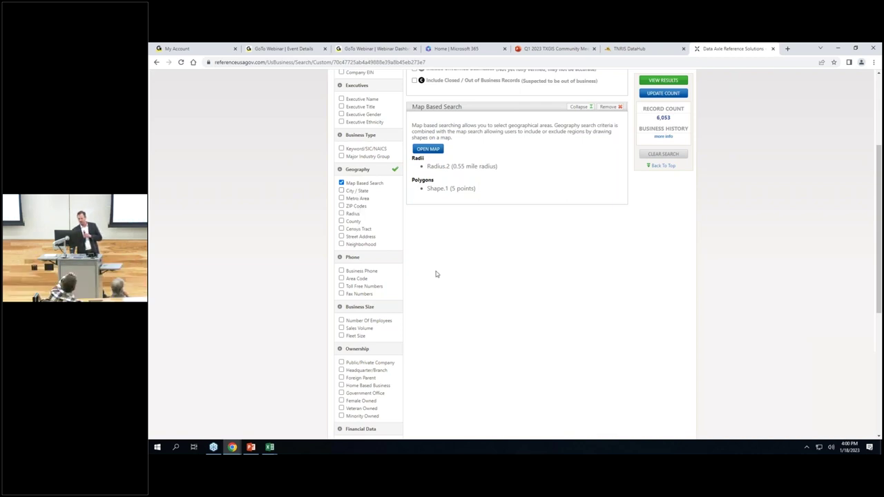
Check Number Of Employees under Business Size, plus Headquarter/Branch and Home Based Business under Ownership.
scroll(436, 274, down, 2)
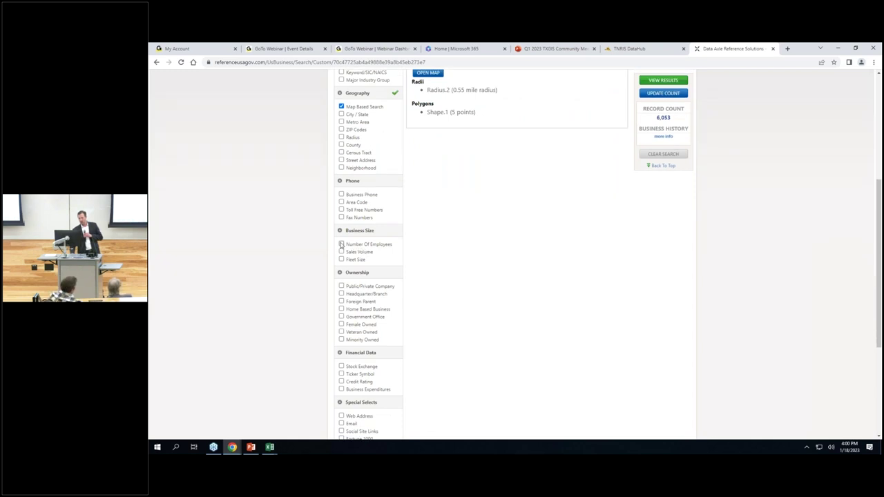
click(341, 244)
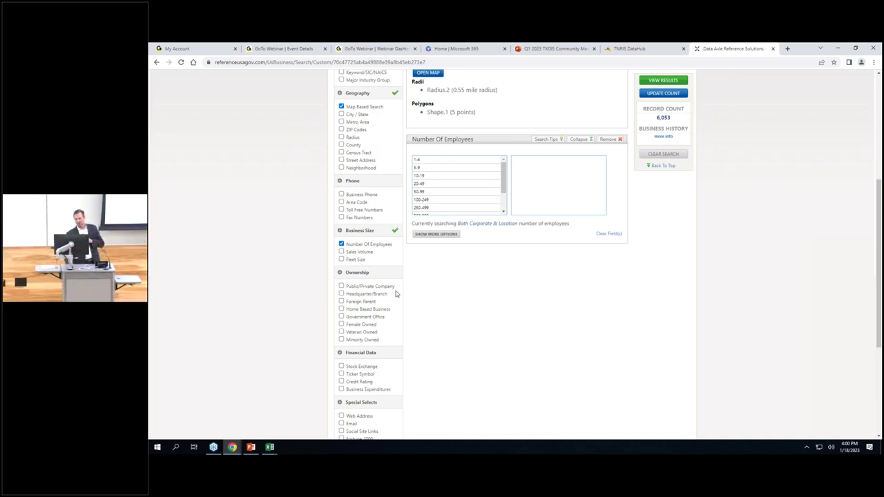
scroll(396, 293, down, 2)
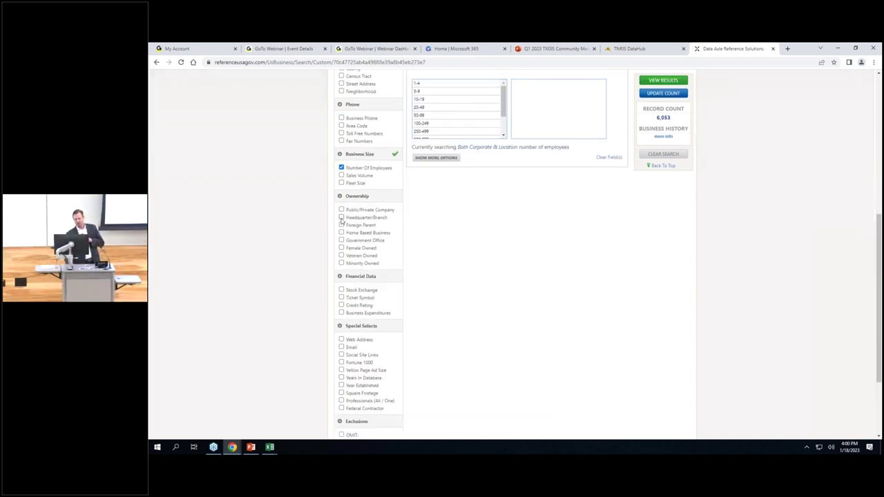
click(342, 217)
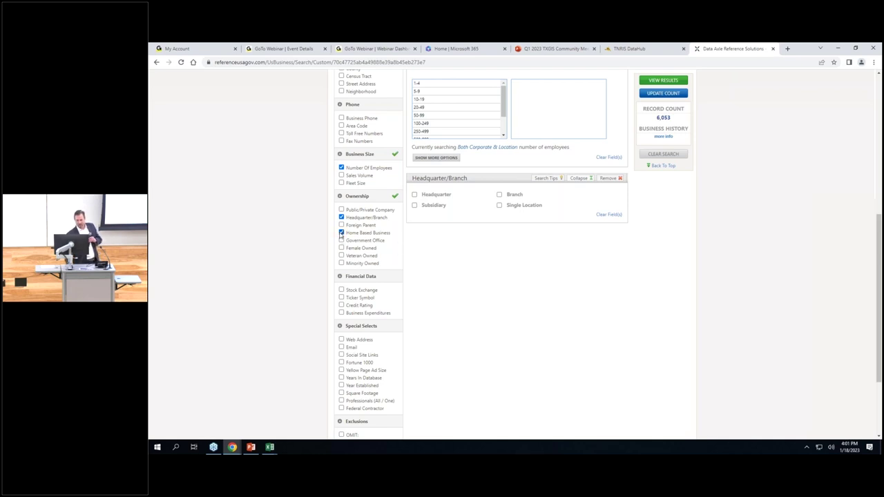
click(341, 233)
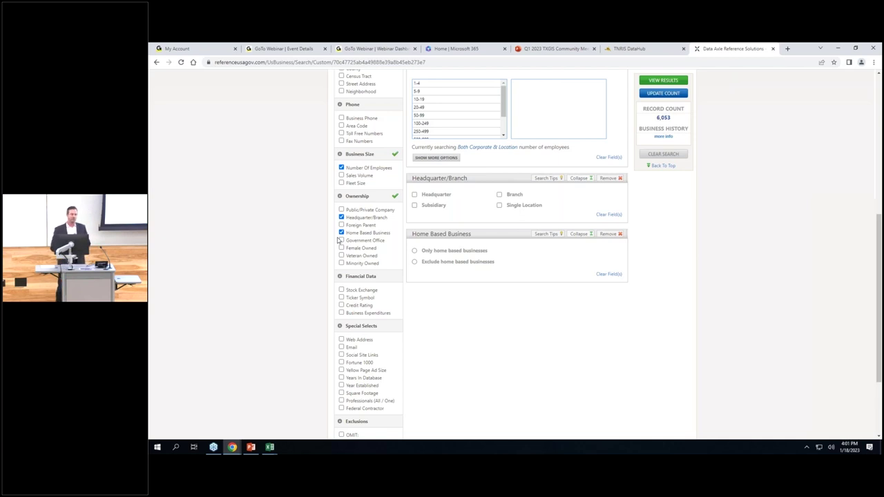
scroll(335, 251, down, 1)
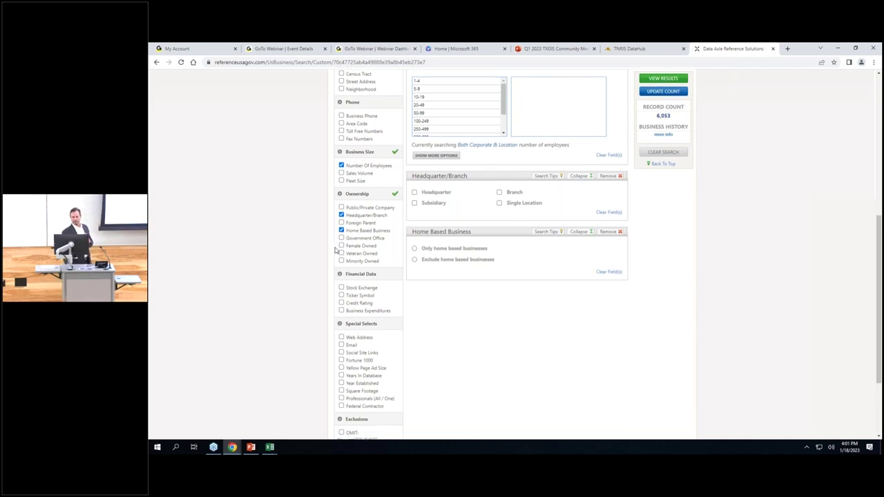
scroll(336, 251, down, 2)
scroll(335, 251, up, 3)
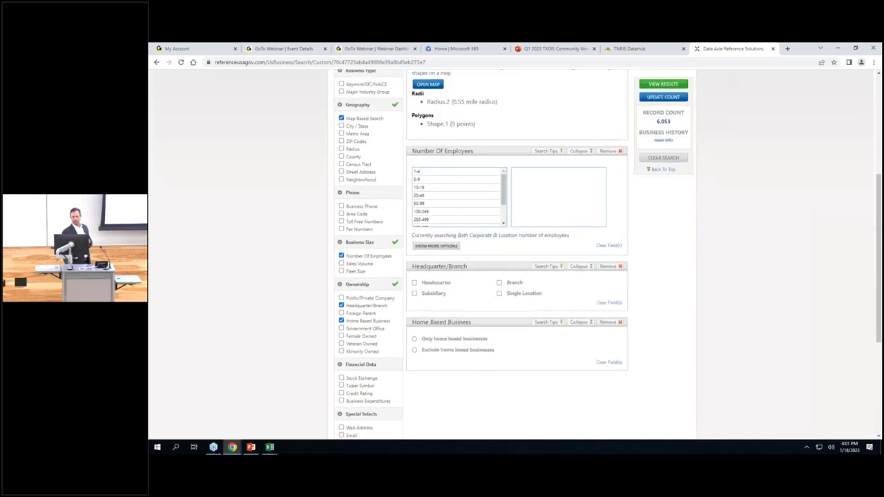
scroll(336, 252, up, 4)
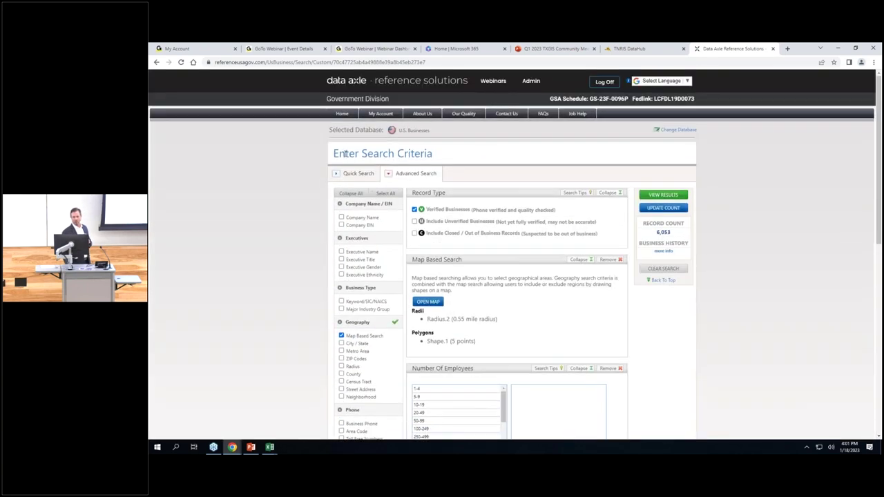
Go back Home and begin an advanced search in the U.S. Consumers / Lifestyles database.
click(342, 114)
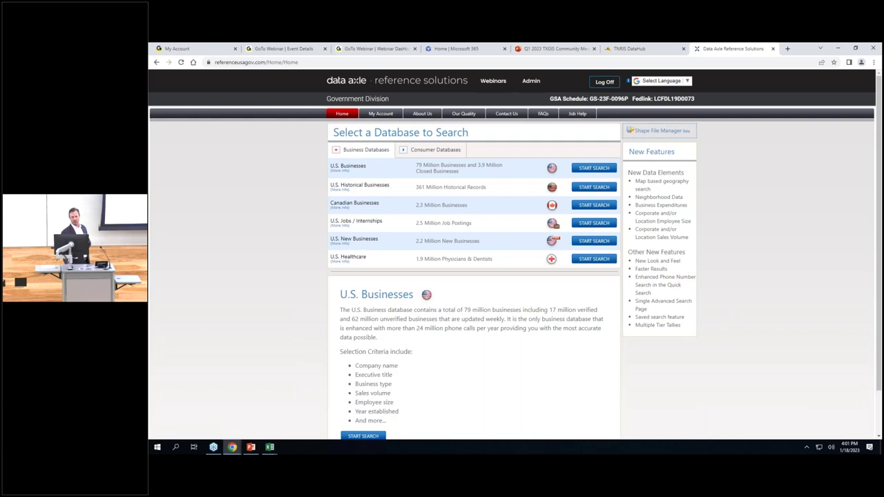
click(433, 152)
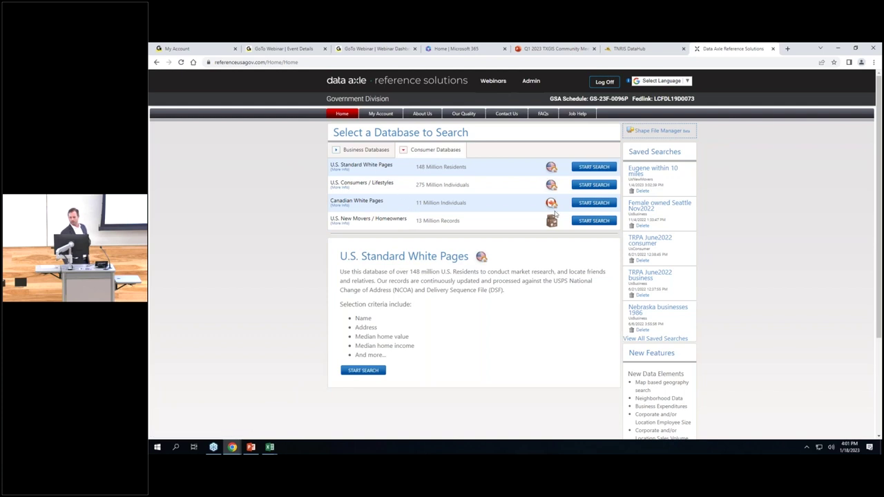
click(579, 186)
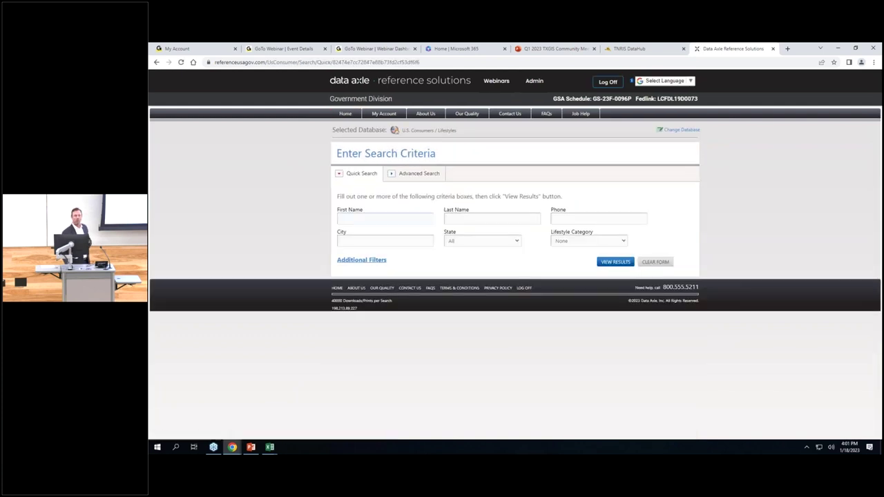
click(410, 182)
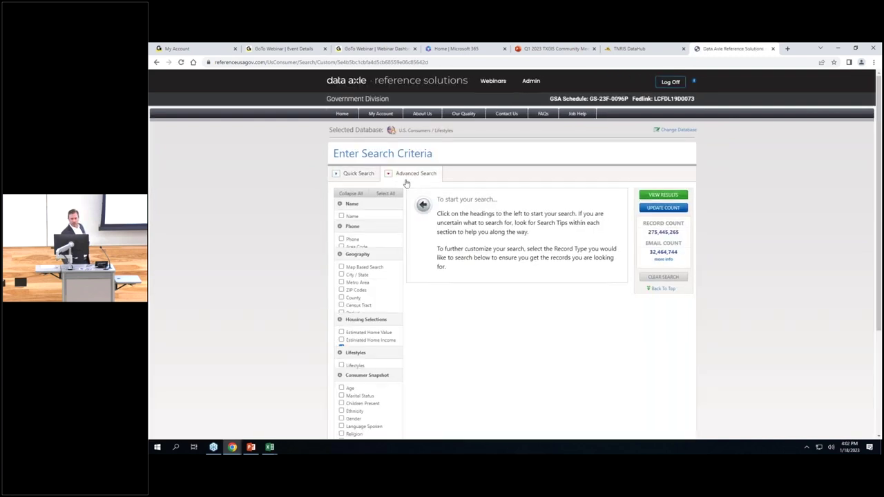
Check Estimated Home Value and select $500,000–$599,999 through $1,000,000+, leaving out Unknown.
scroll(472, 400, down, 1)
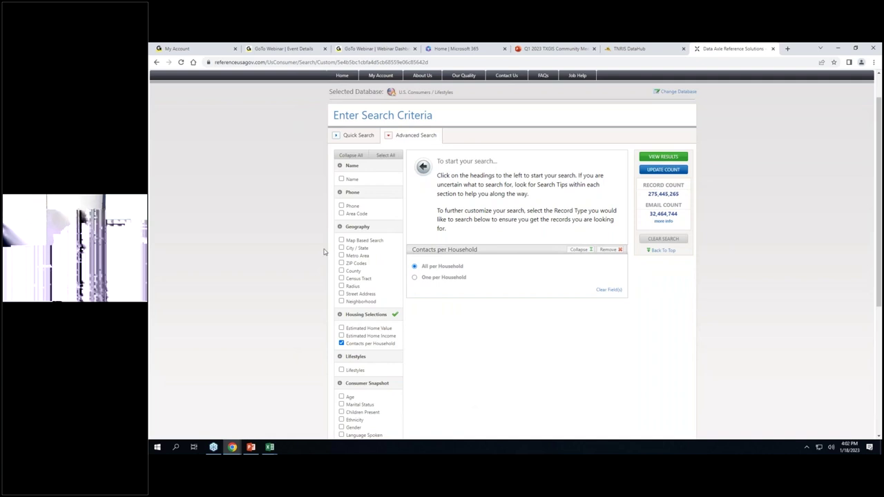
scroll(495, 349, down, 4)
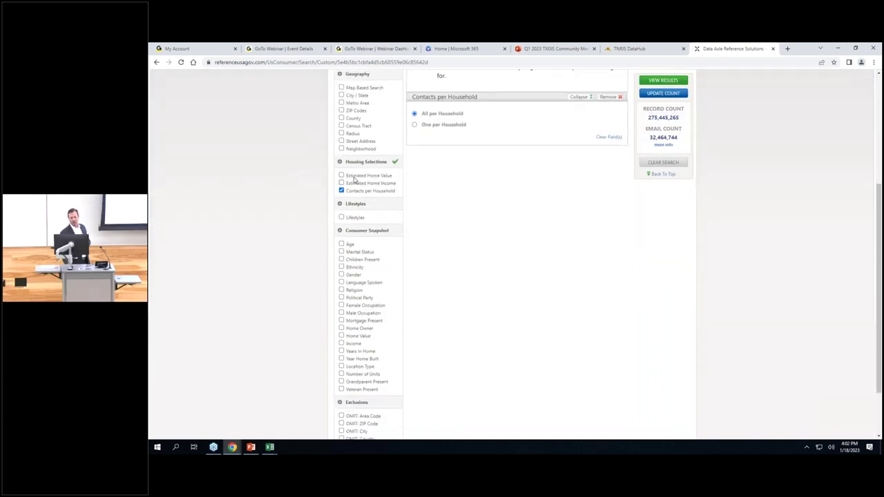
click(341, 176)
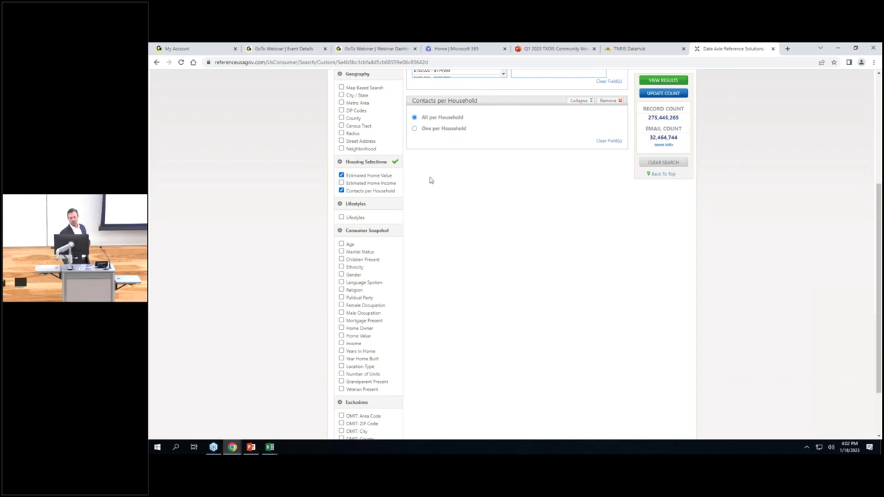
scroll(463, 213, up, 4)
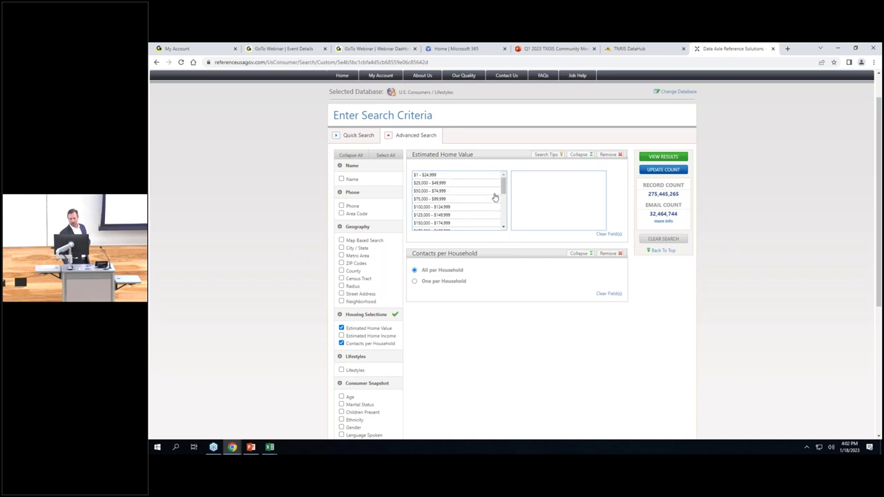
drag(502, 188, 499, 219)
drag(452, 179, 456, 233)
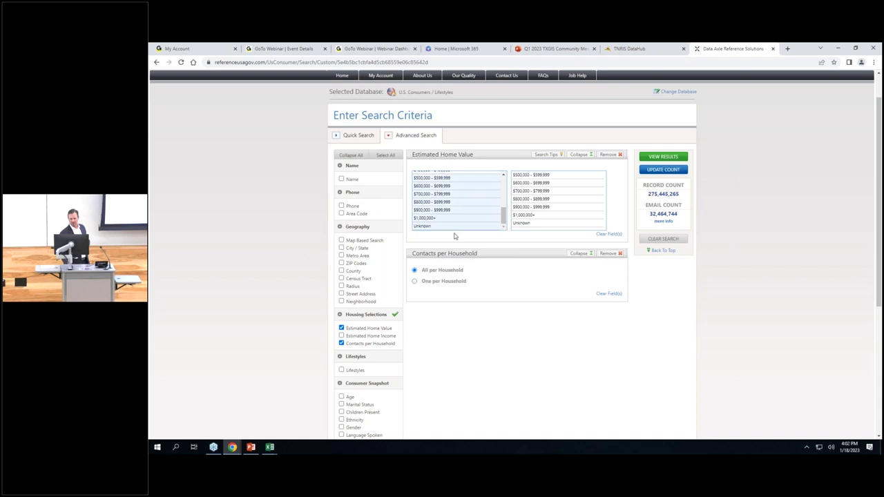
ctrl+click(424, 227)
Check Lifestyles under Lifestyles and Age under Consumer Snapshot to add both panels.
click(341, 370)
scroll(499, 366, down, 2)
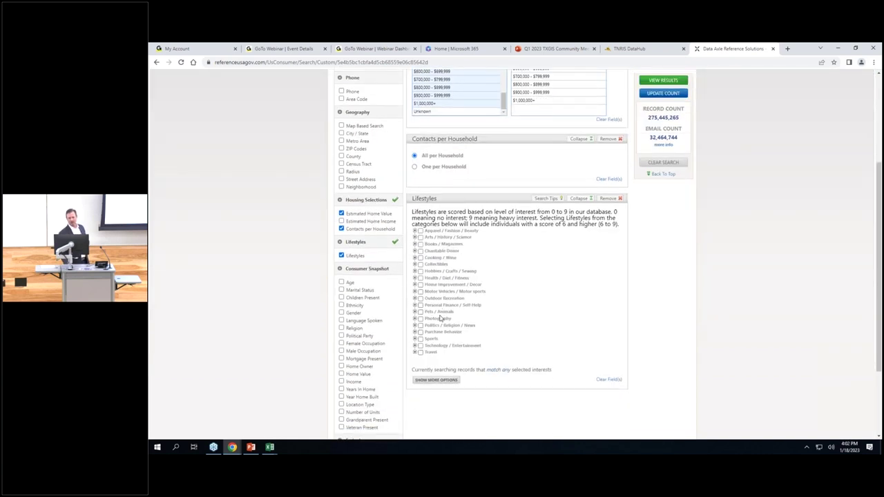
scroll(434, 318, down, 2)
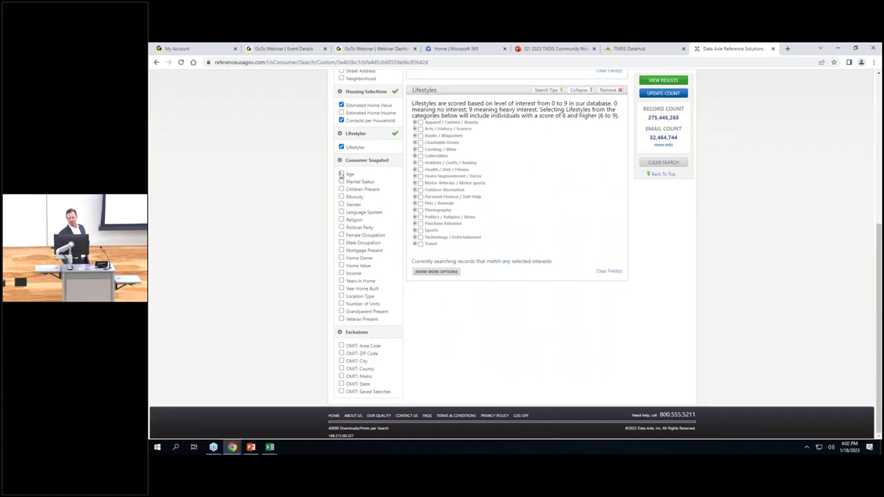
click(341, 174)
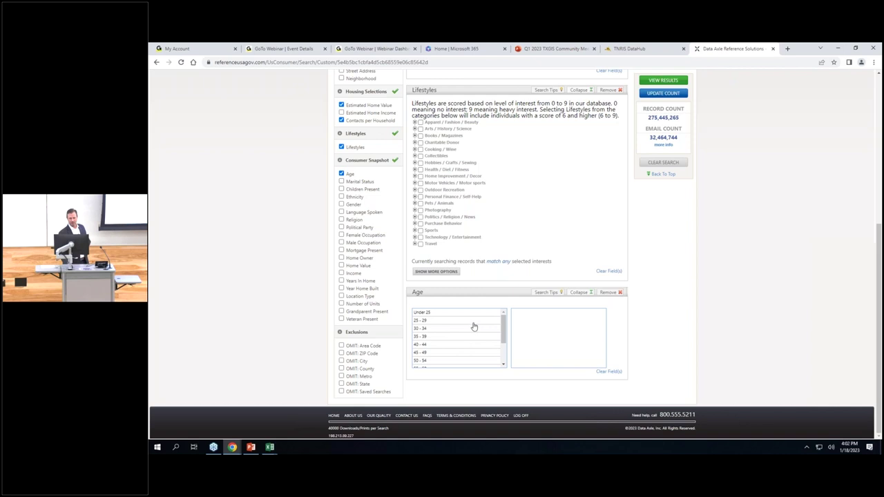
drag(503, 336, 502, 351)
scroll(503, 351, down, 1)
scroll(497, 341, up, 2)
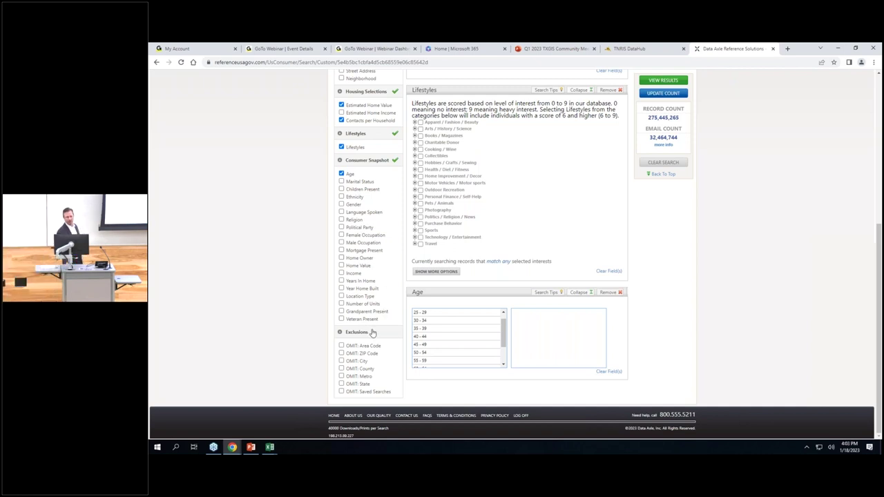
scroll(372, 334, up, 5)
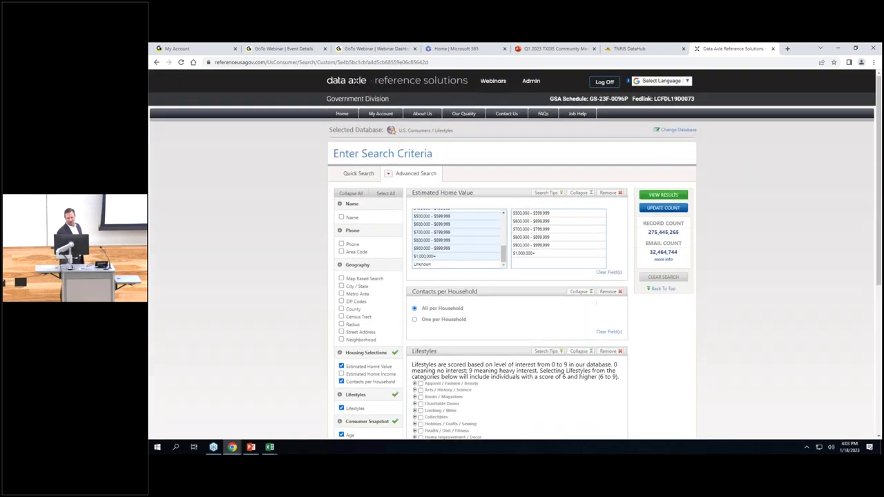
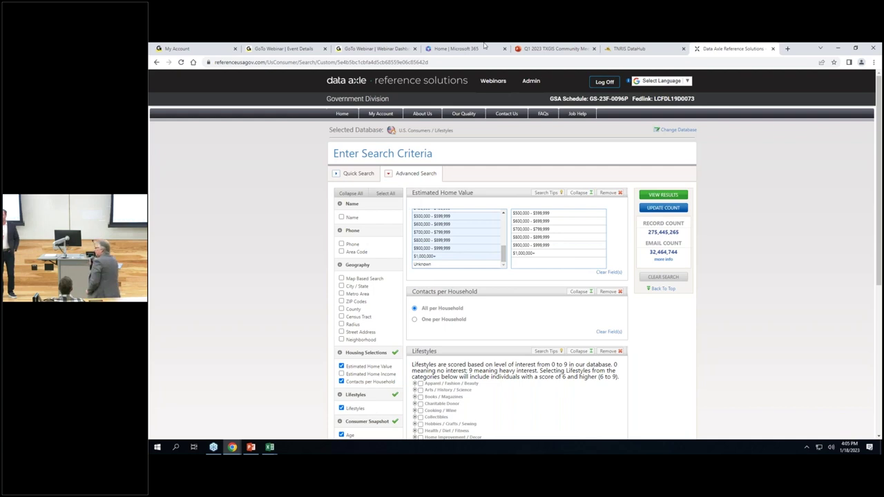
Leave the search, log off Reference Solutions, and close the Data Axle tab, returning to TNRIS DataHub.
click(604, 83)
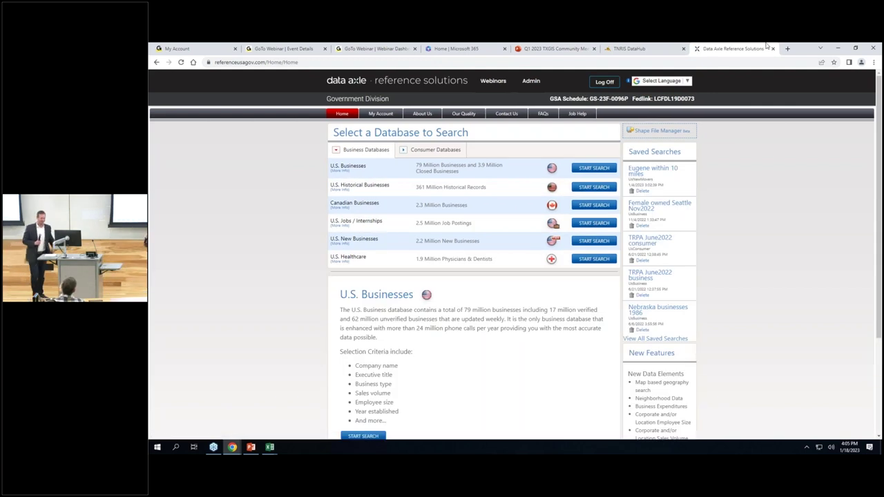
click(603, 82)
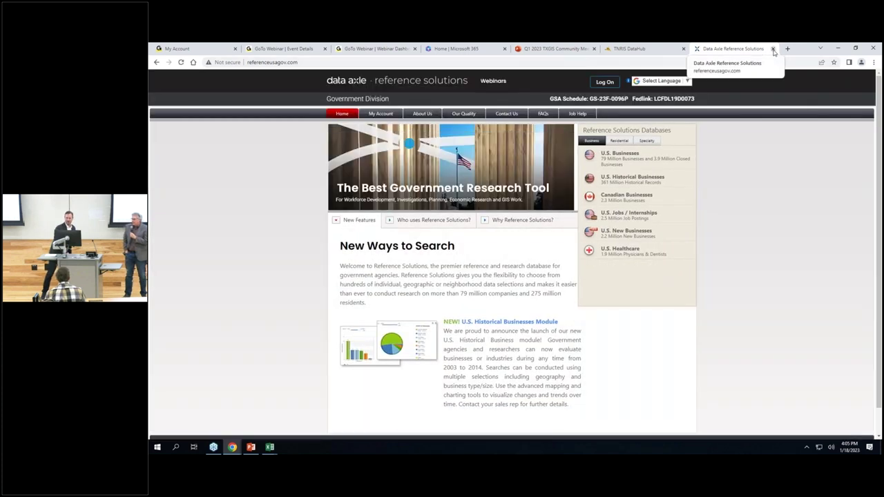
click(773, 49)
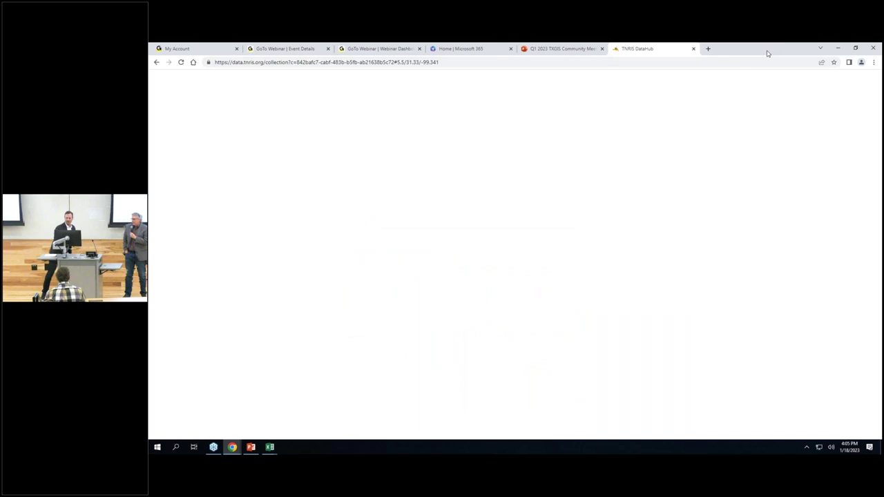